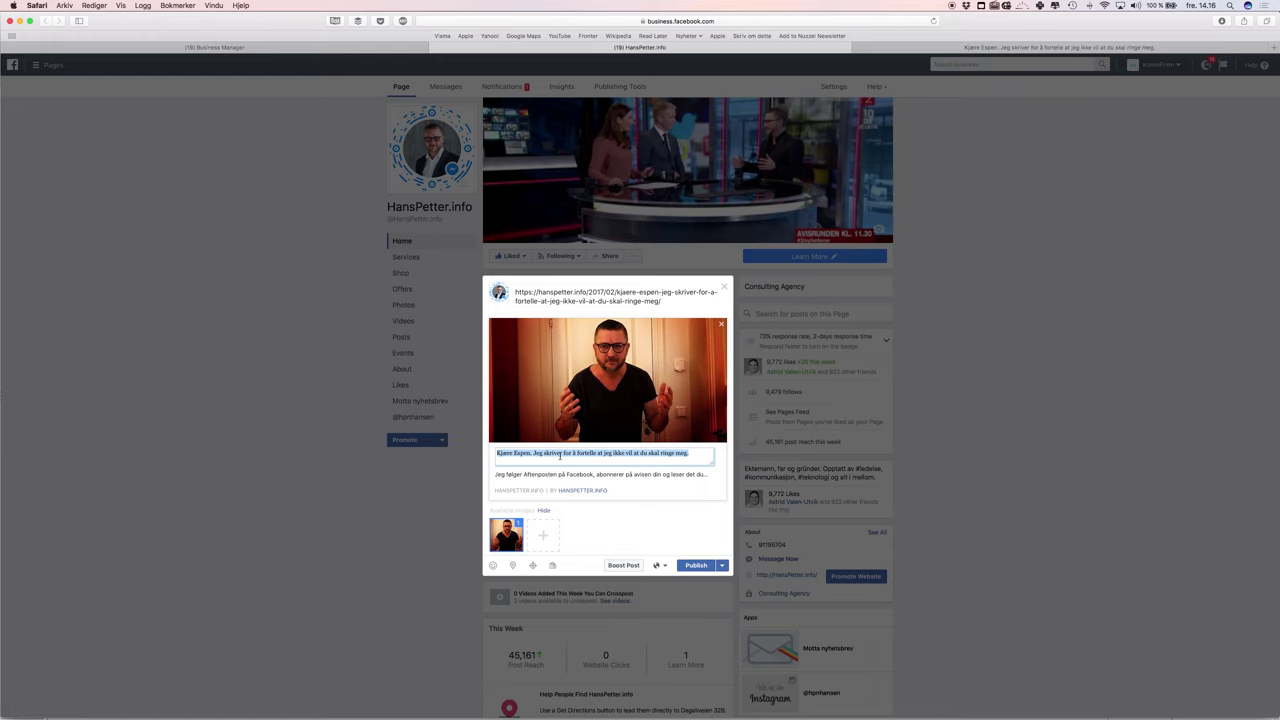
Step: Replace the link preview's headline with "Dette er jo IKKE å manipulere de redigerte mediene, lizzom :)"
type("Dette er jko")
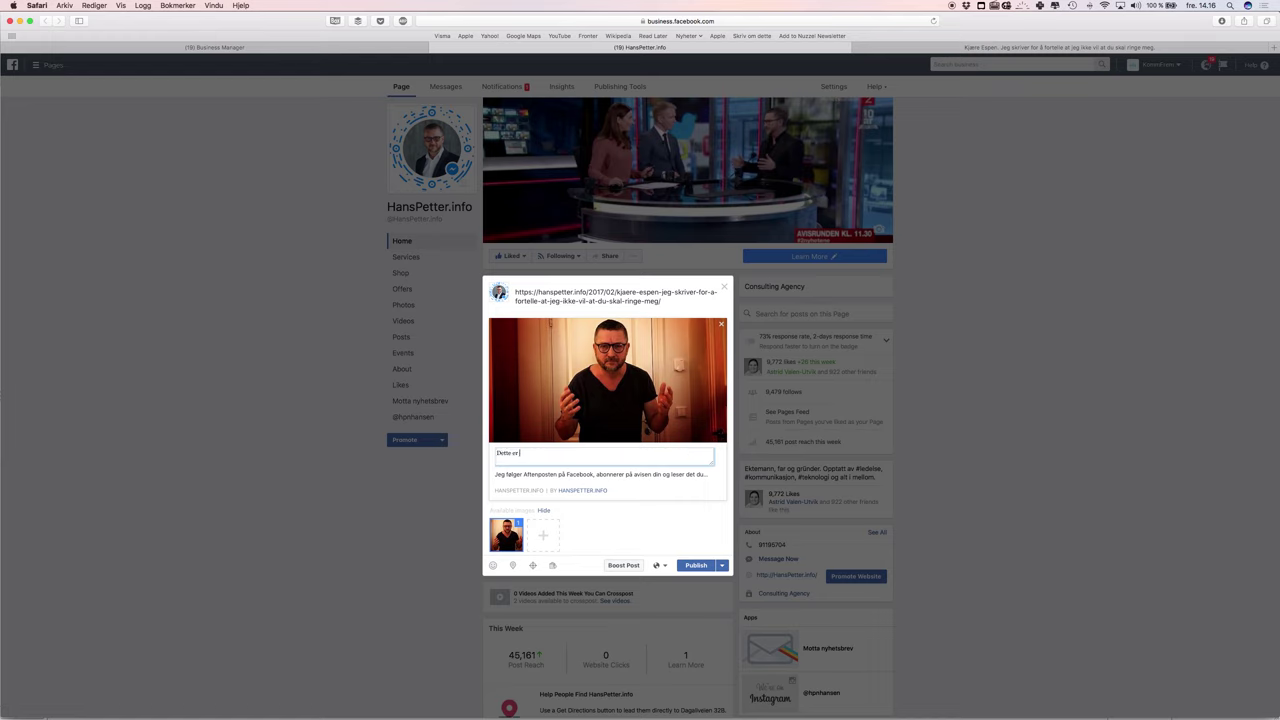
key("BackSpace")
key("BackSpace")
key("BackSpace")
type("o i")
key("BackSpace")
type("IKKE. å manipulere de redigerte mediene, lizzom :)")
Step: Replace the link preview's description with "Helt på trynet at folk tar seg til rette :)"
left_click(560, 474)
type("Helt")
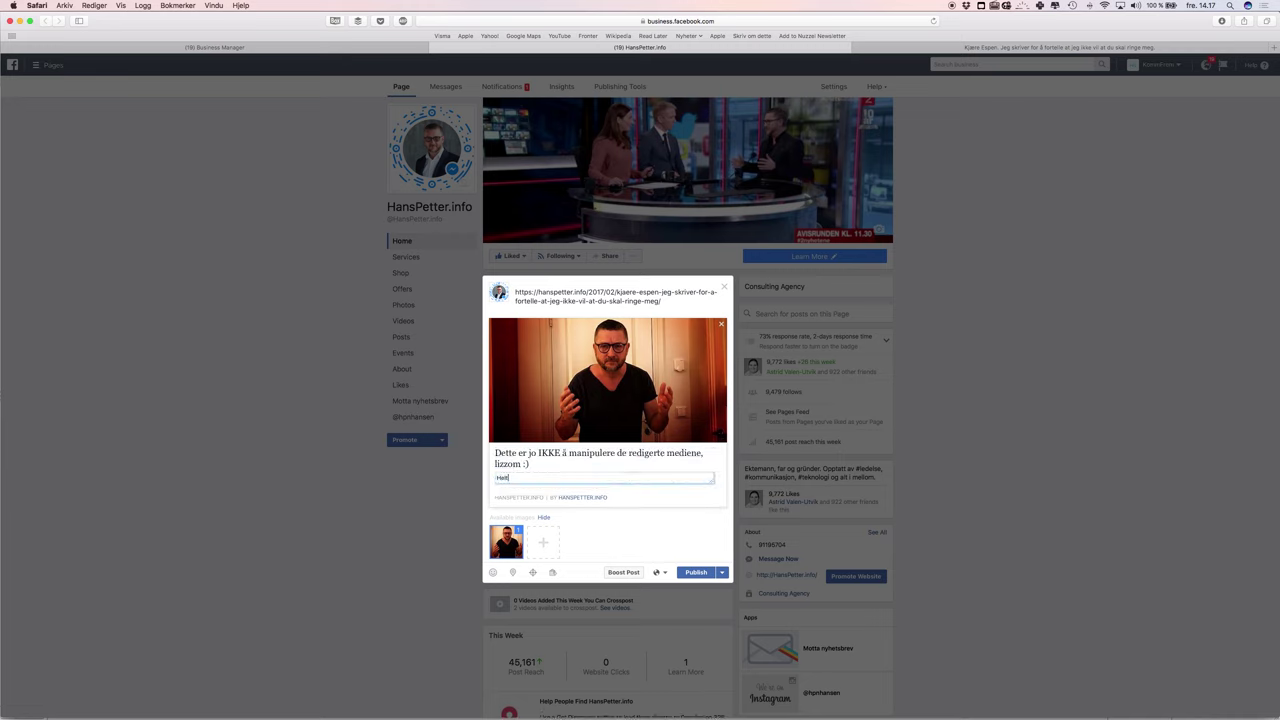
type(" på trynet at folk tar seg til rette :)")
Step: Remove the link preview from the draft post and exit the post without saving
left_click(721, 324)
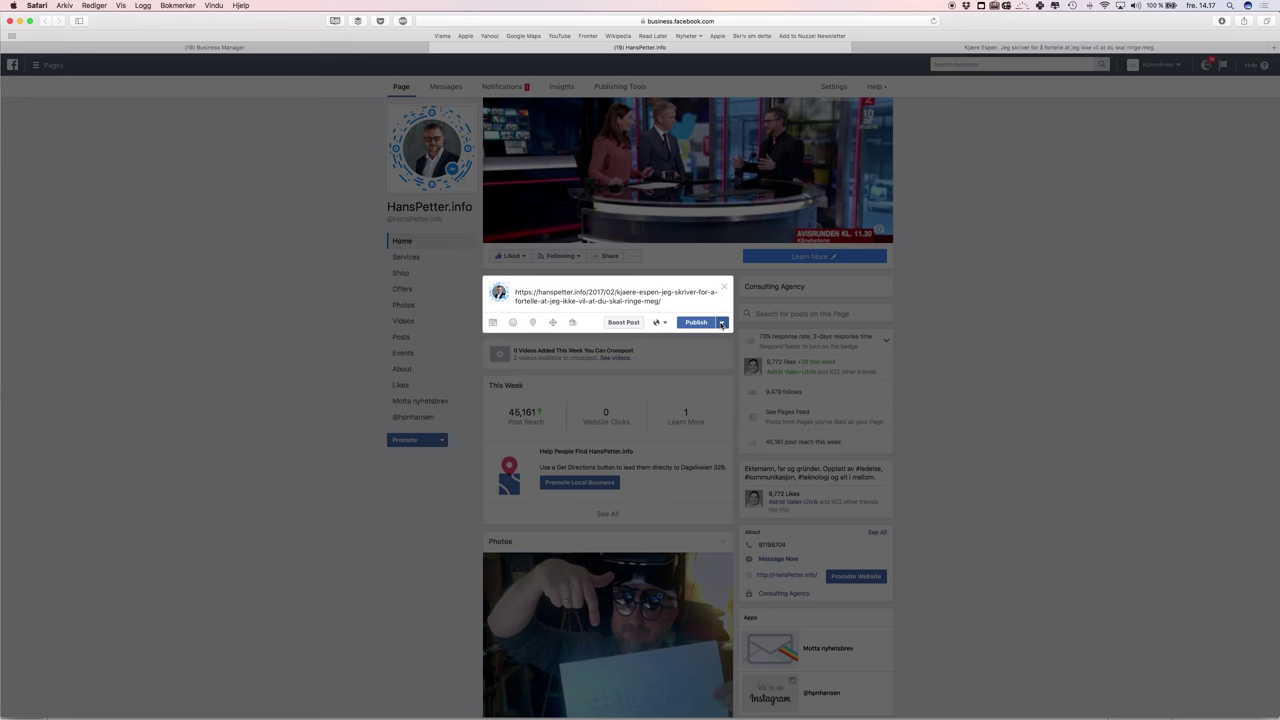
left_click(724, 287)
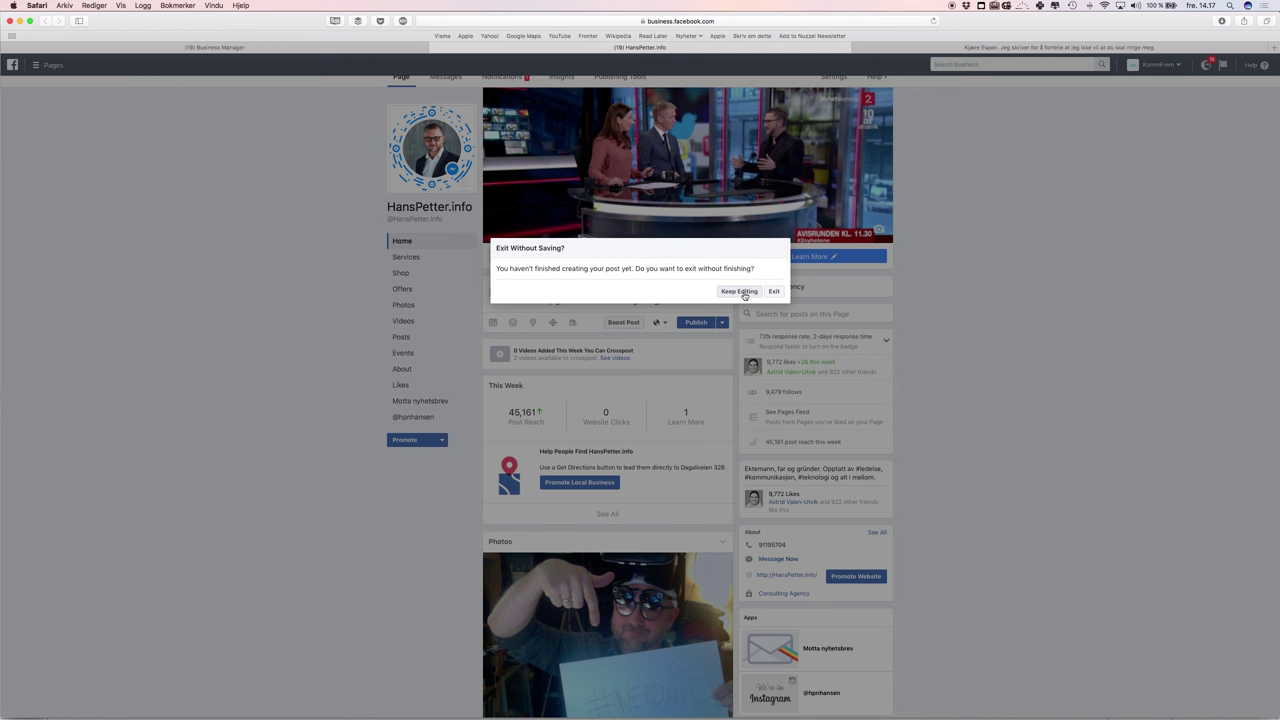
left_click(770, 291)
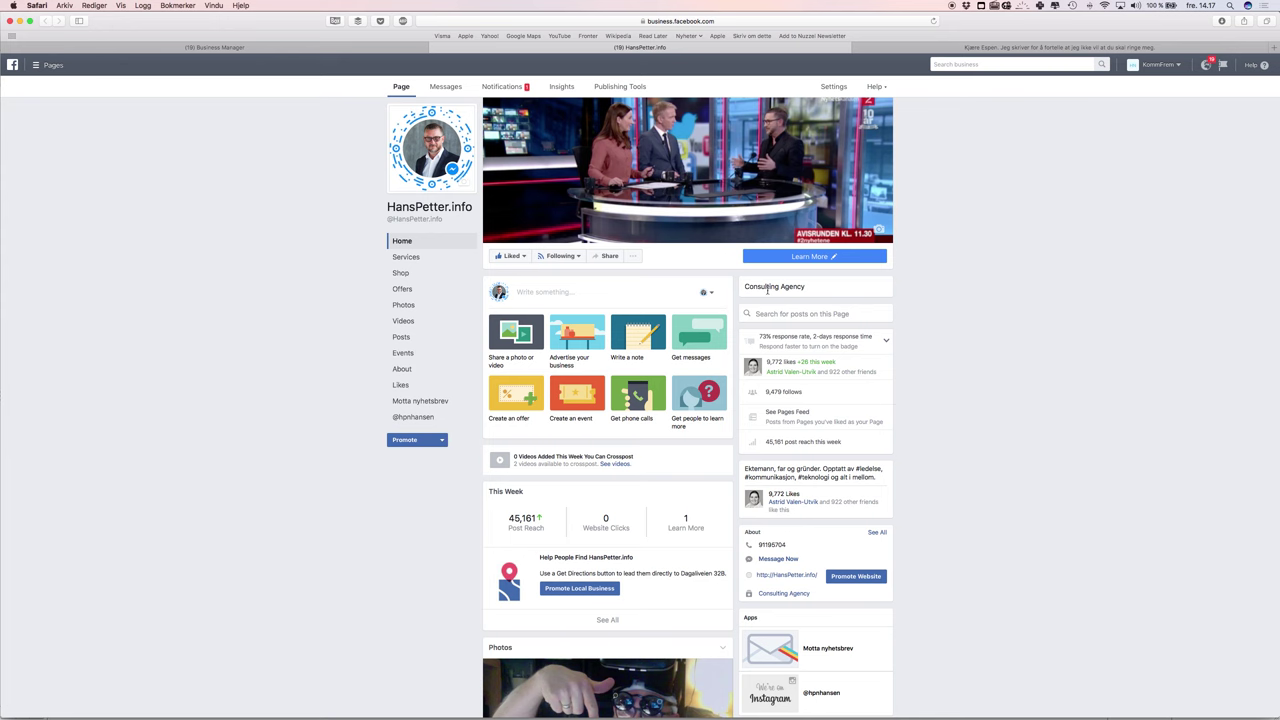
Step: Switch to PowerPoint to examine the sponsored post's source domain on the slide, and return to Safari
key("super+Tab")
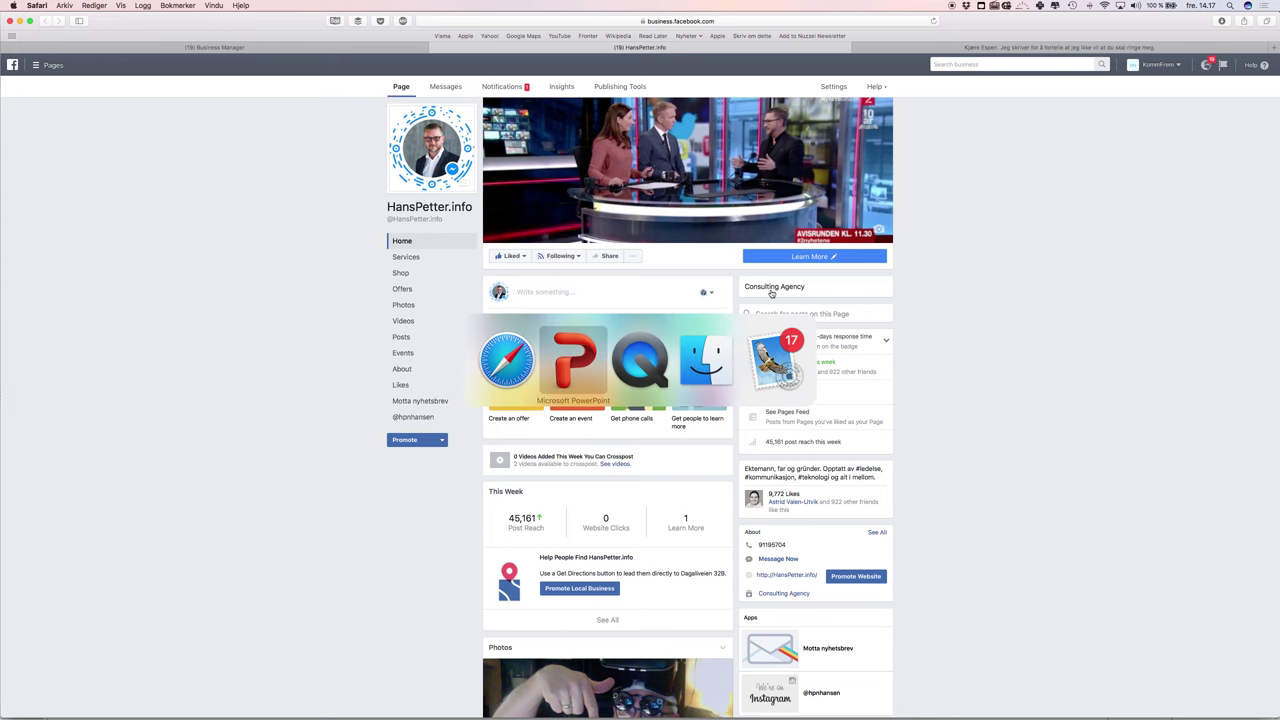
key("Down")
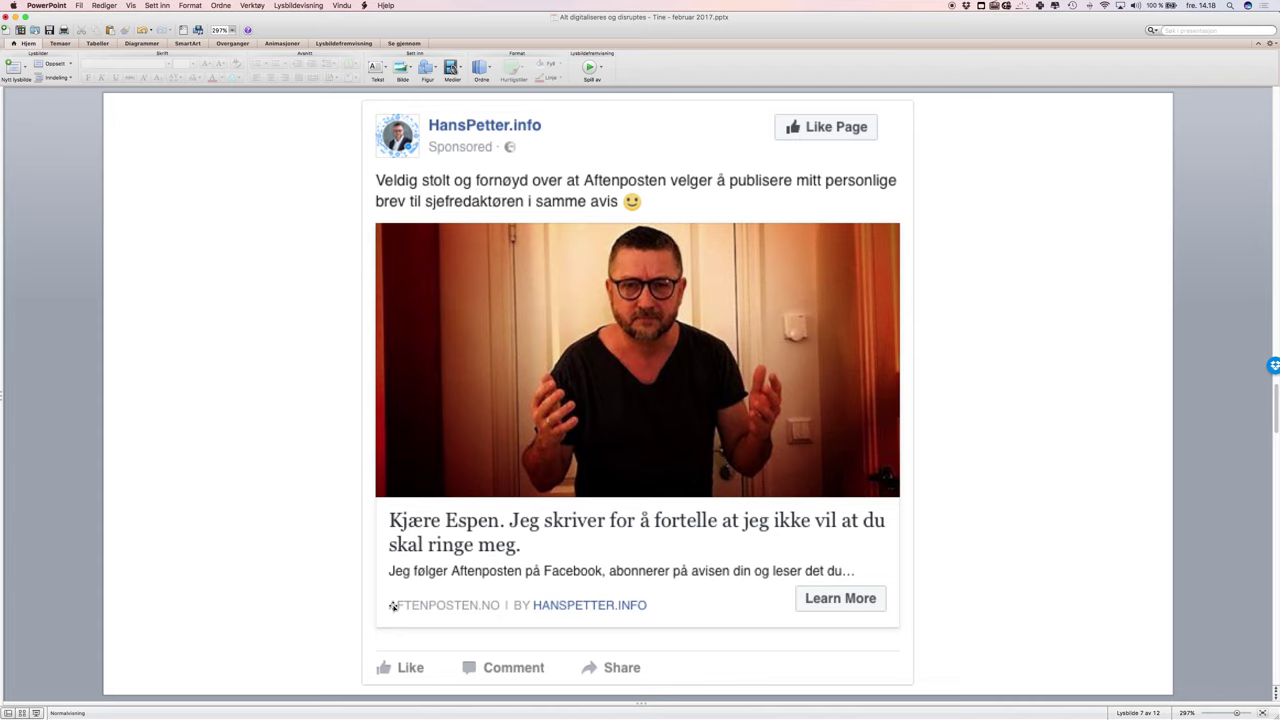
key("super+Tab")
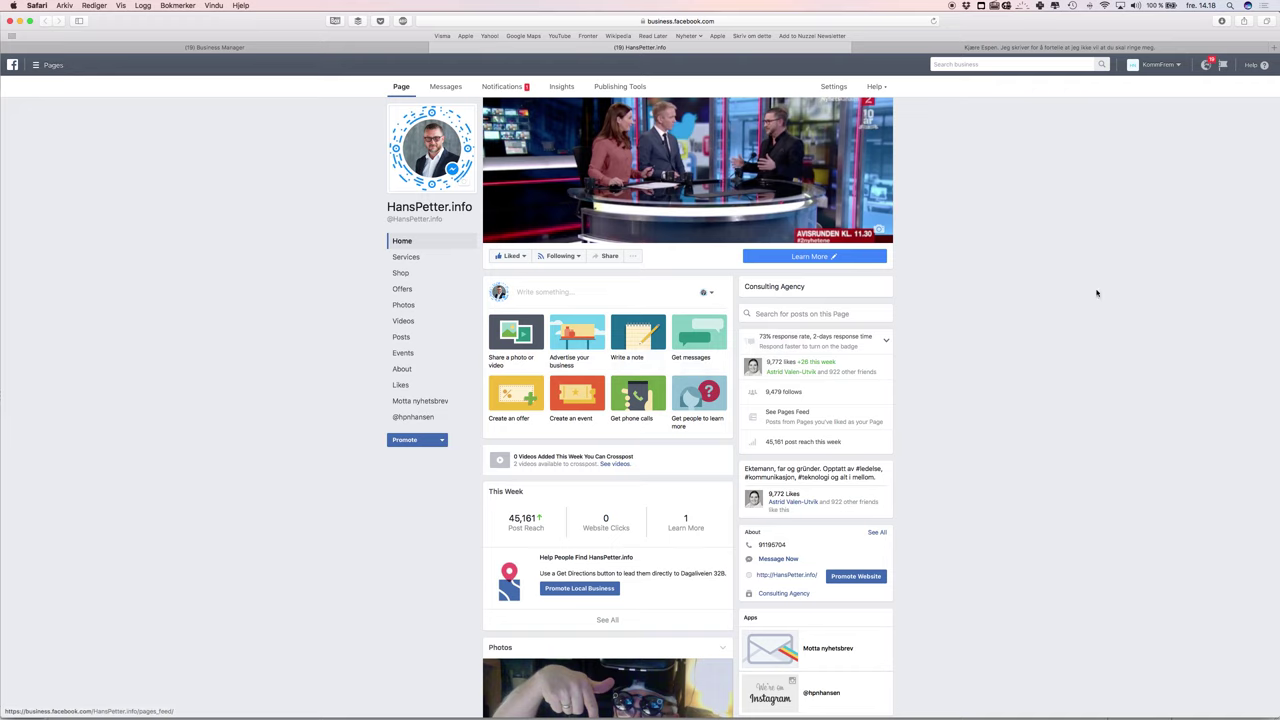
Step: Go to the Business Manager home page and open Ads Manager from there
left_click(15, 67)
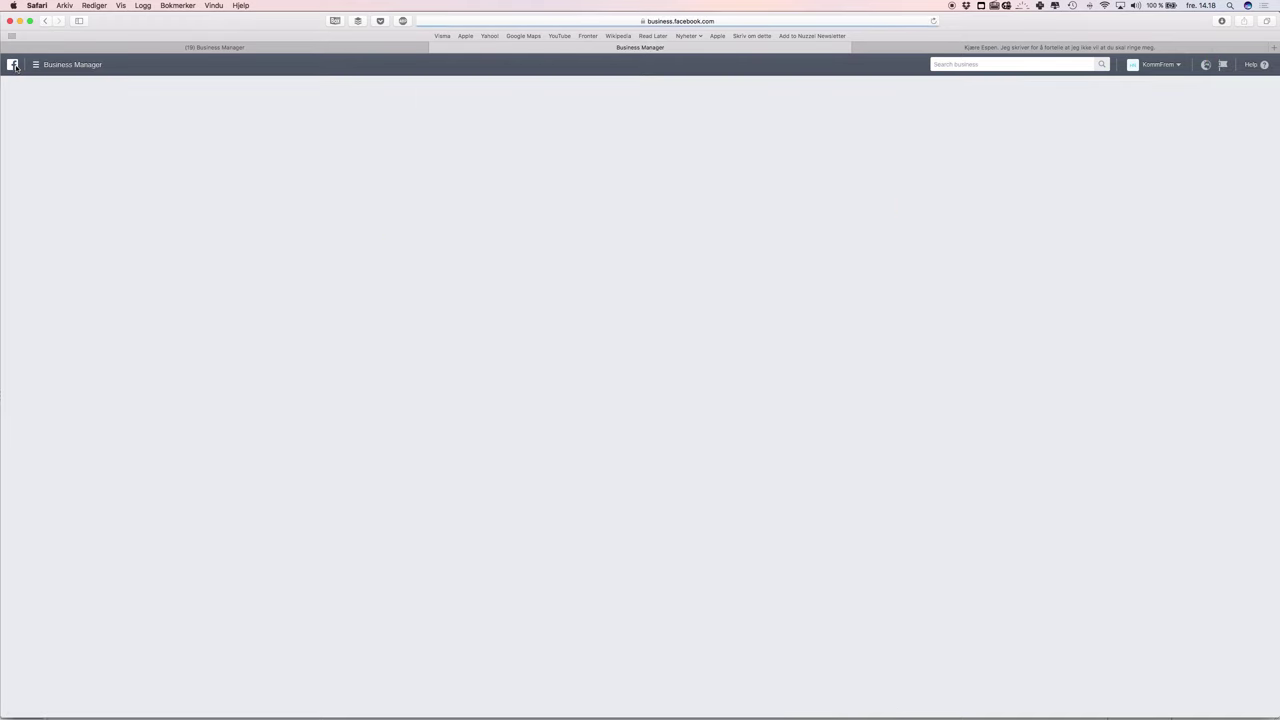
mouse_move(45, 67)
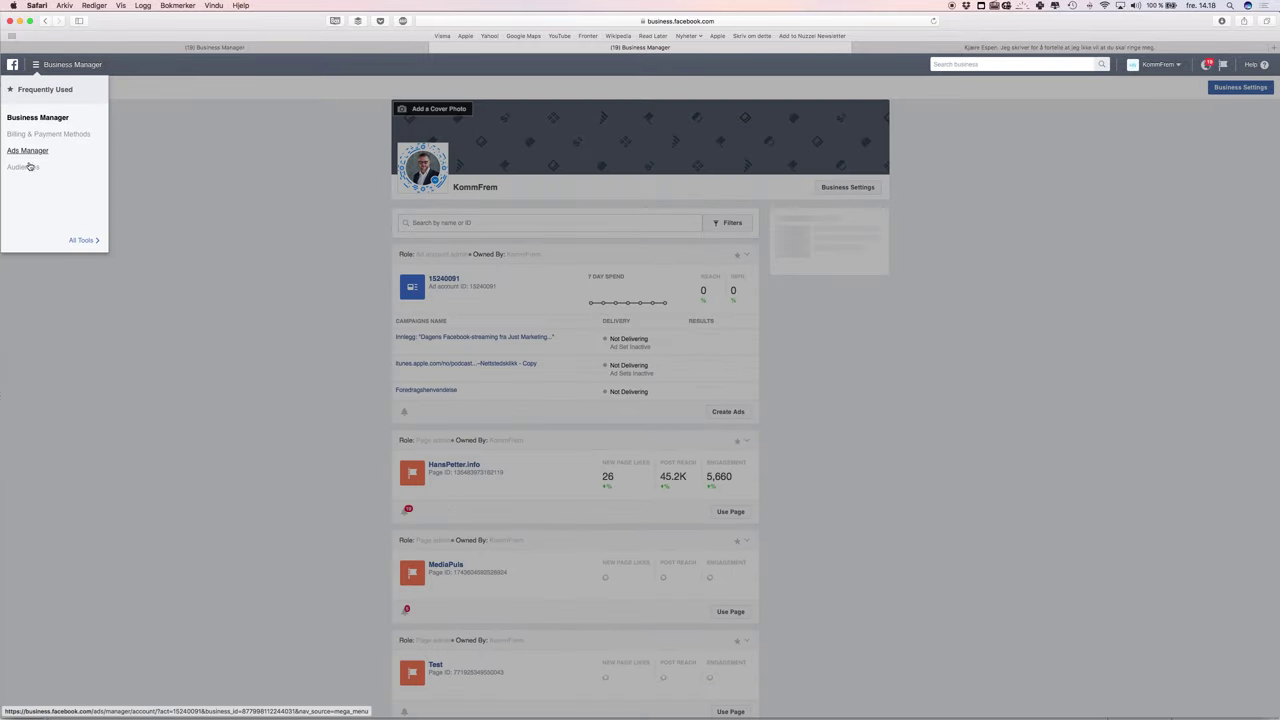
left_click(31, 151)
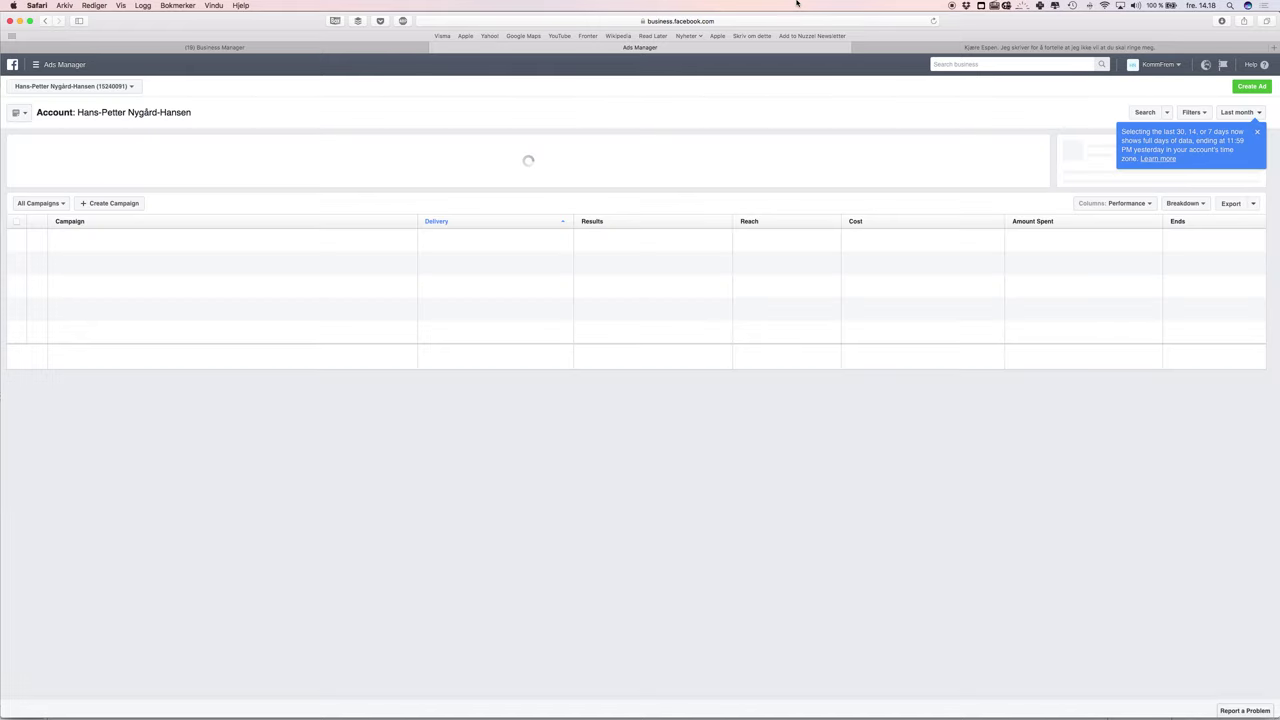
Step: Copy the web address of the open HansPetter.info article and return to Ads Manager
left_click(876, 43)
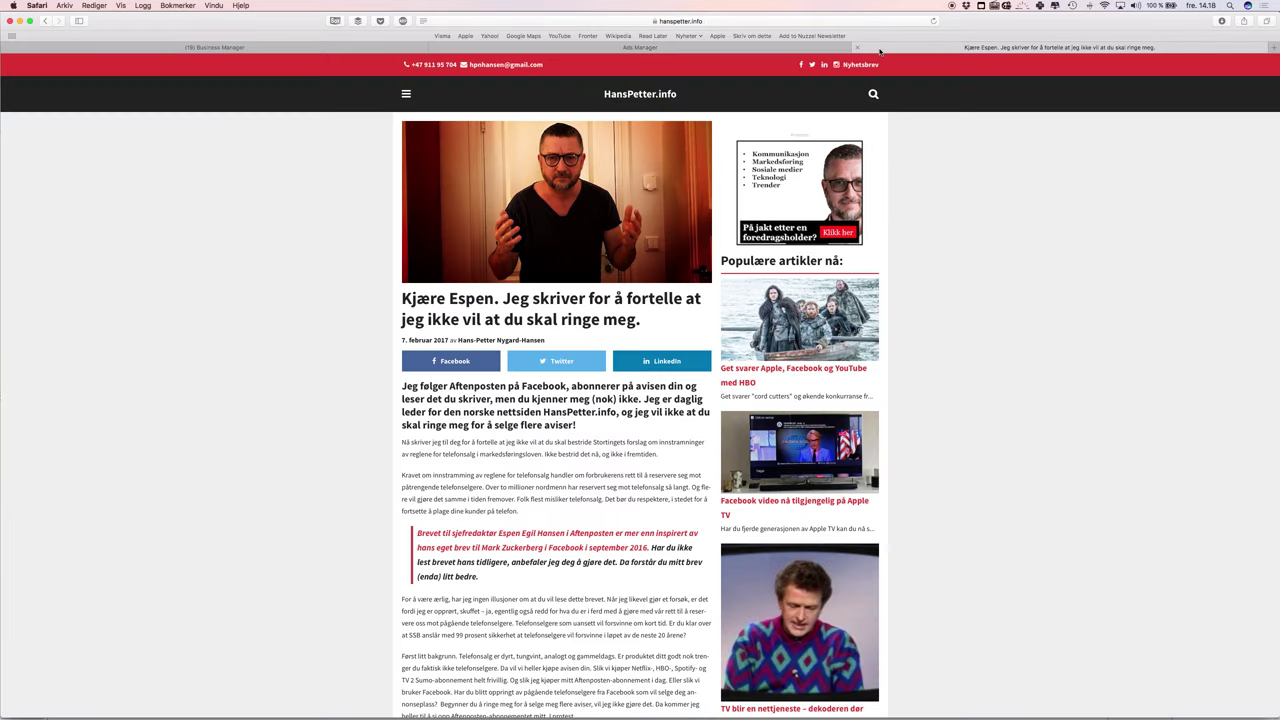
left_click(740, 20)
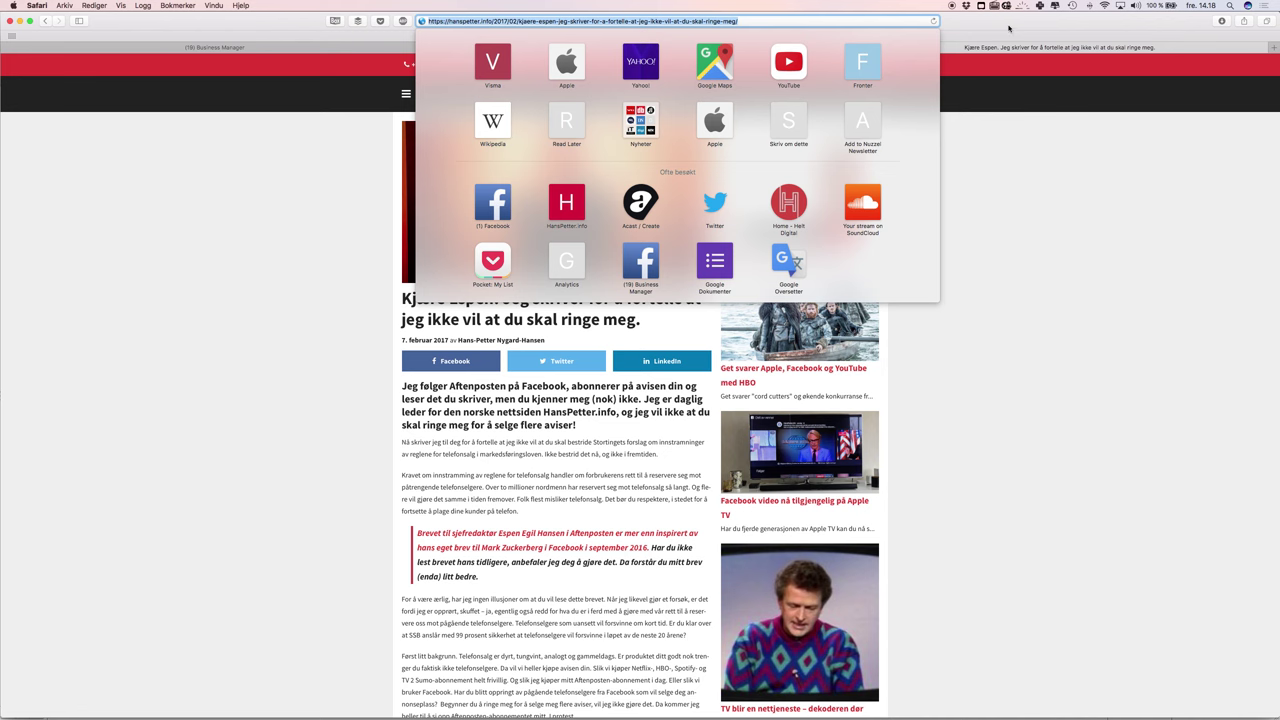
key("Escape")
left_click(672, 48)
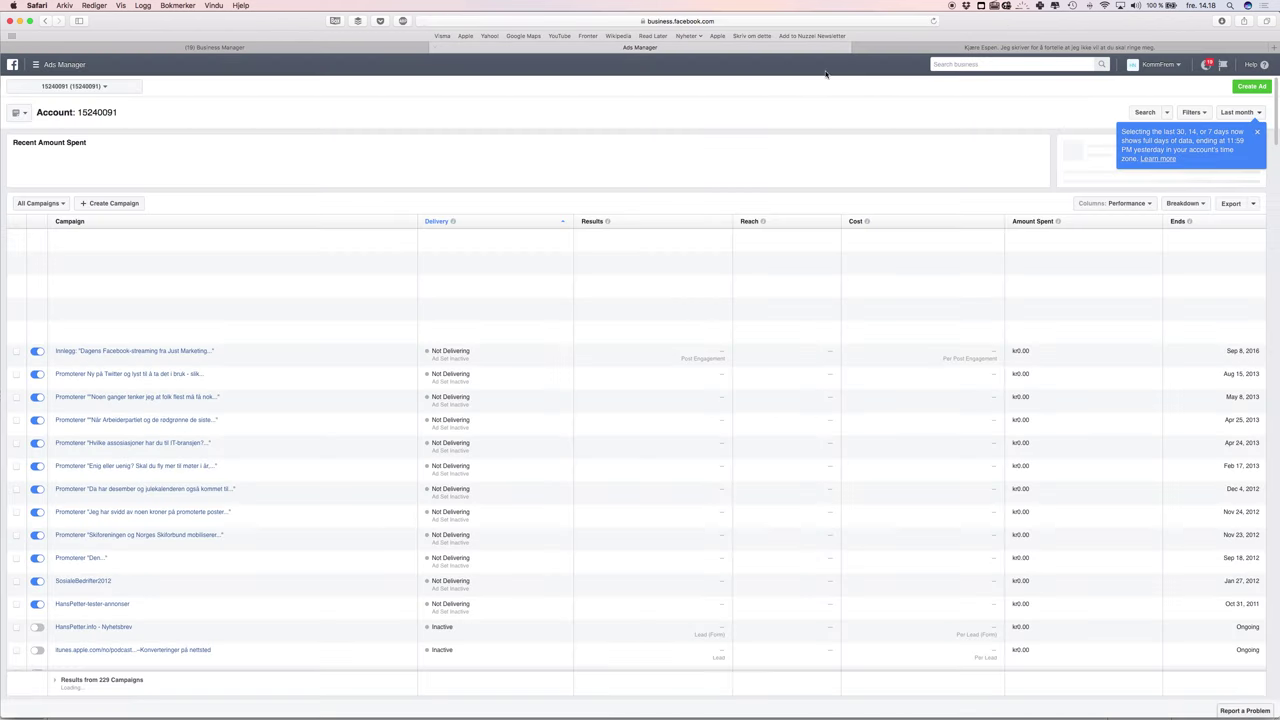
Step: Start a new ad from scratch with the Traffic objective and continue past the ad set with its default settings
left_click(1252, 87)
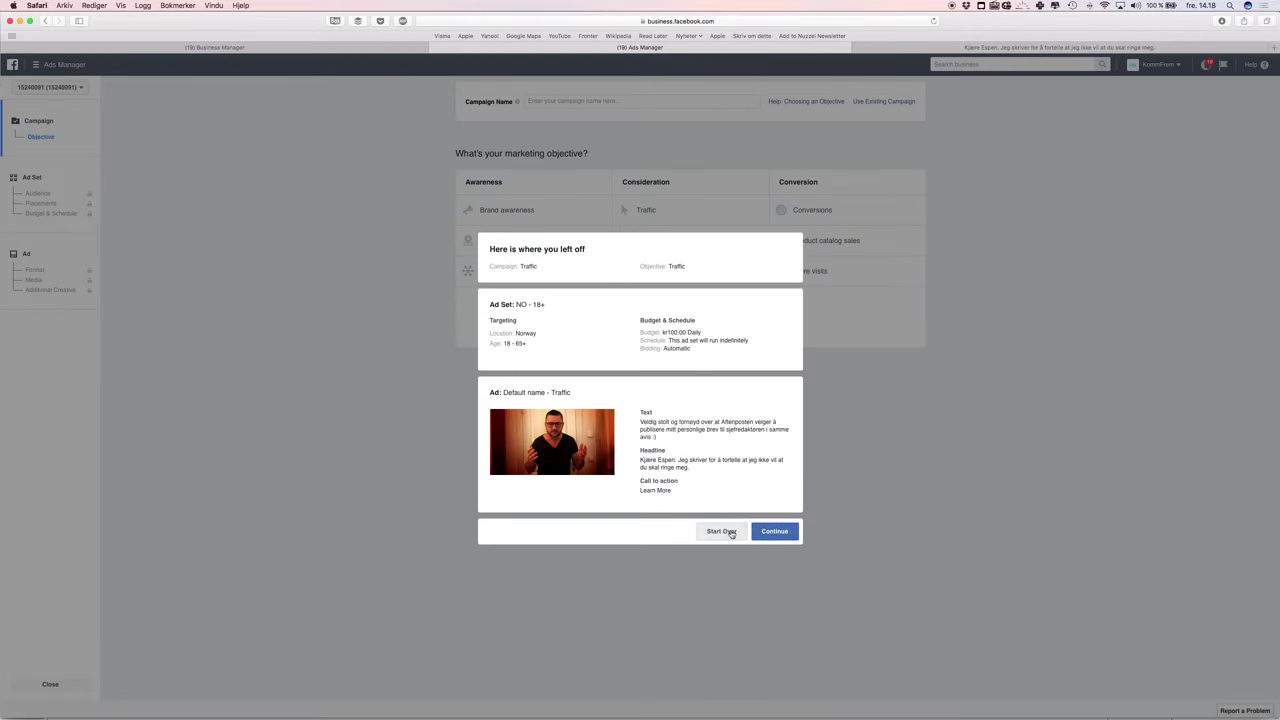
left_click(729, 531)
left_click(645, 212)
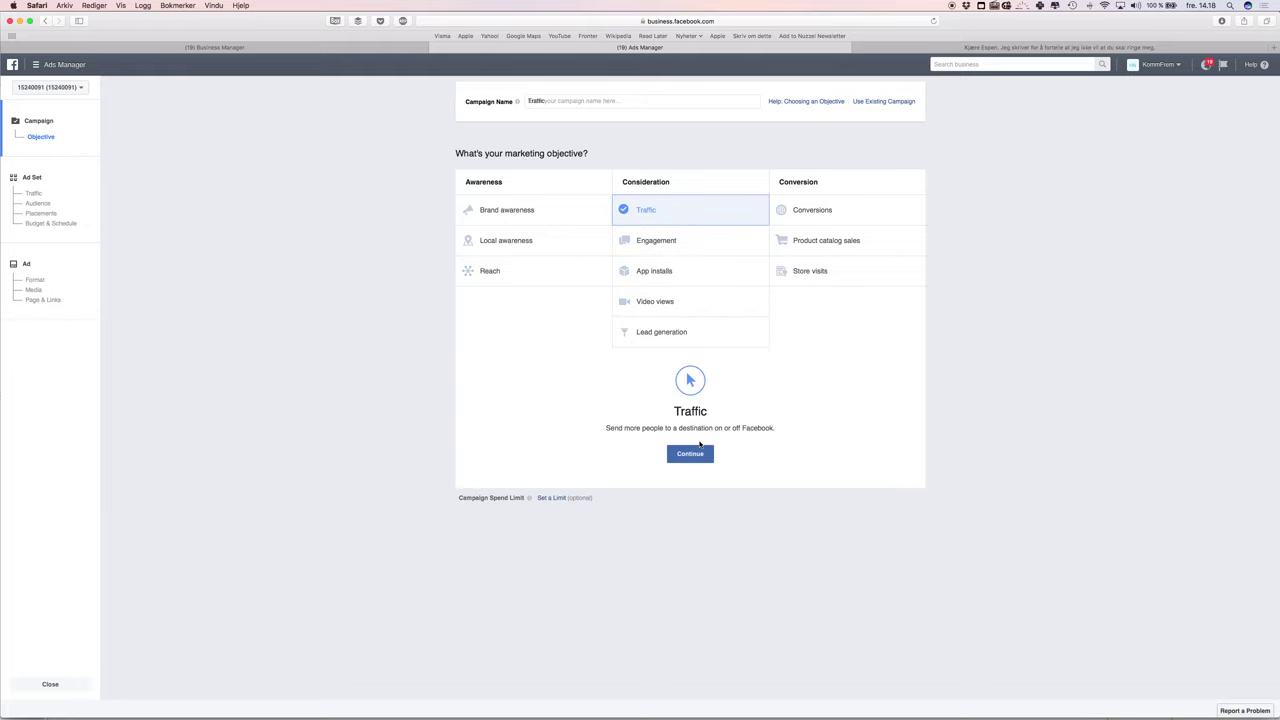
left_click(692, 455)
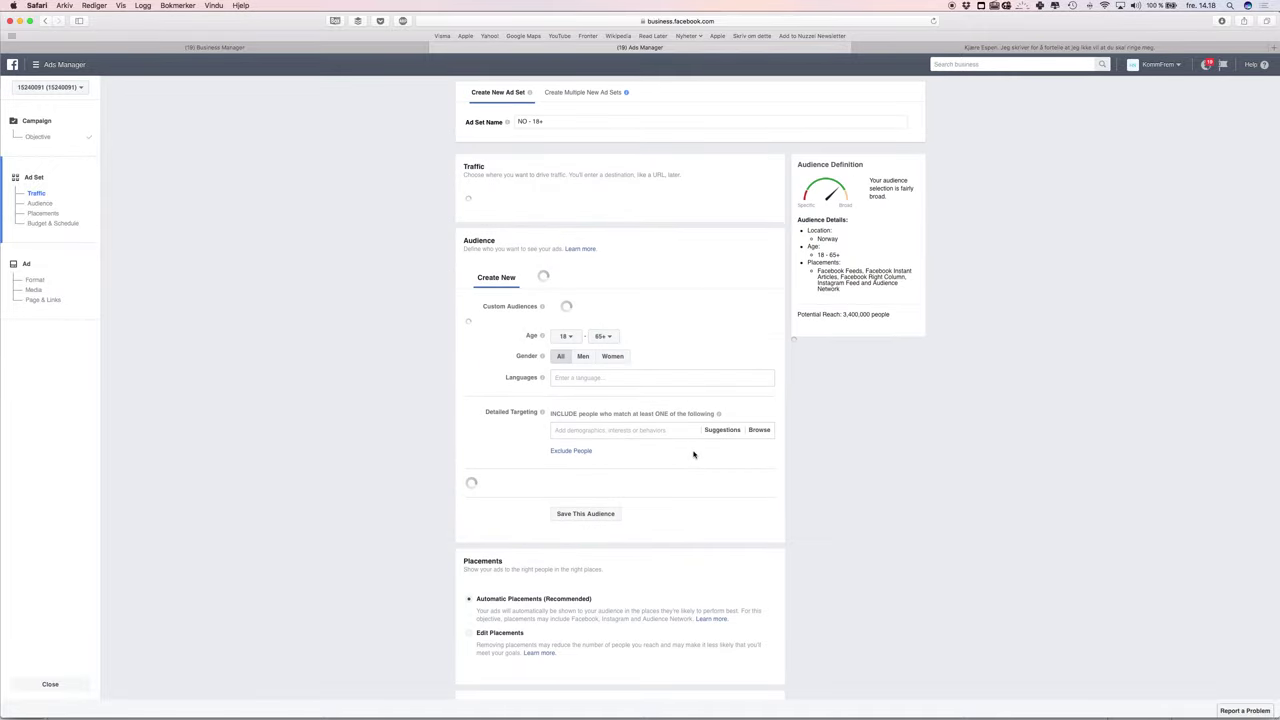
scroll(667, 476, "down", 10)
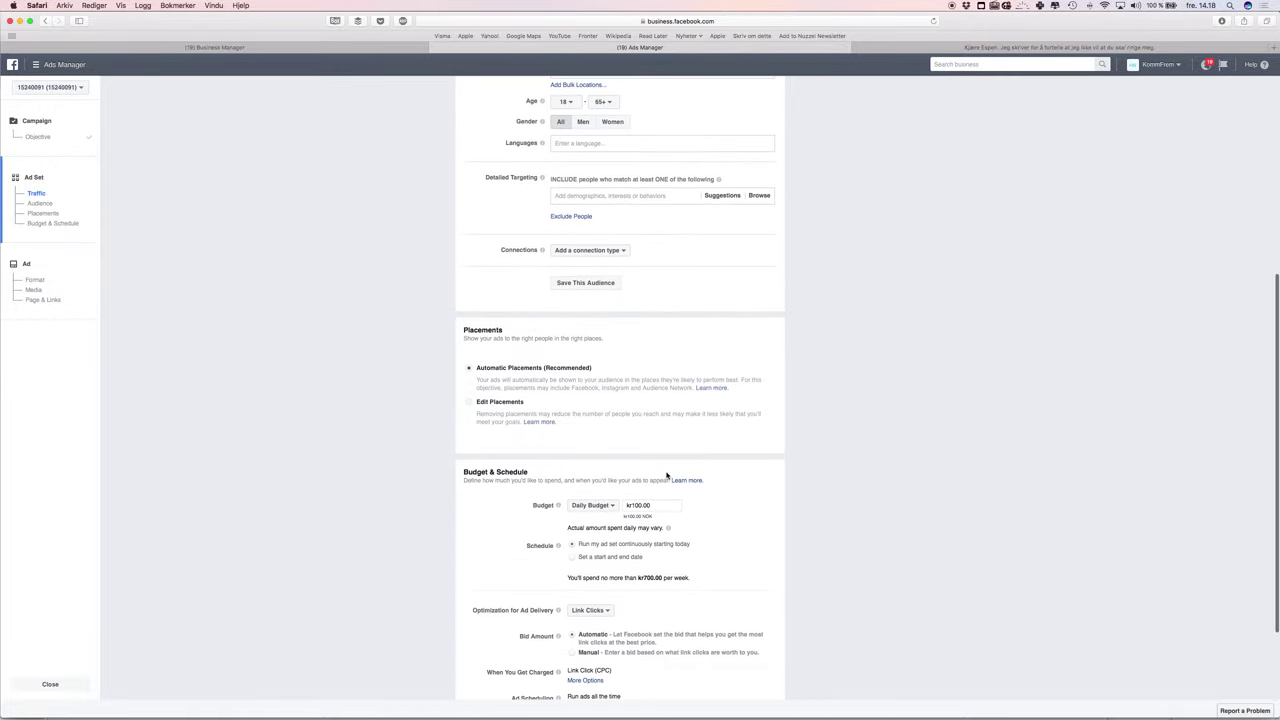
left_click(760, 684)
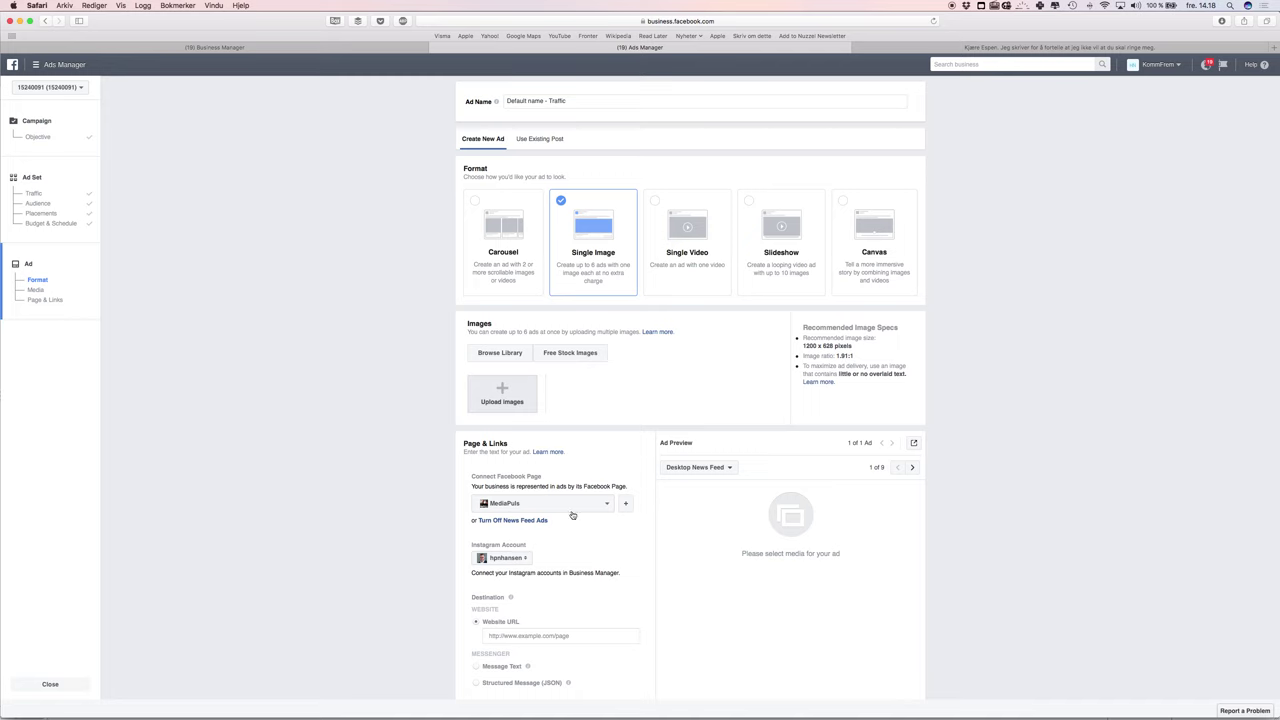
Step: Connect the HansPetter.info Facebook page to the ad
left_click(560, 504)
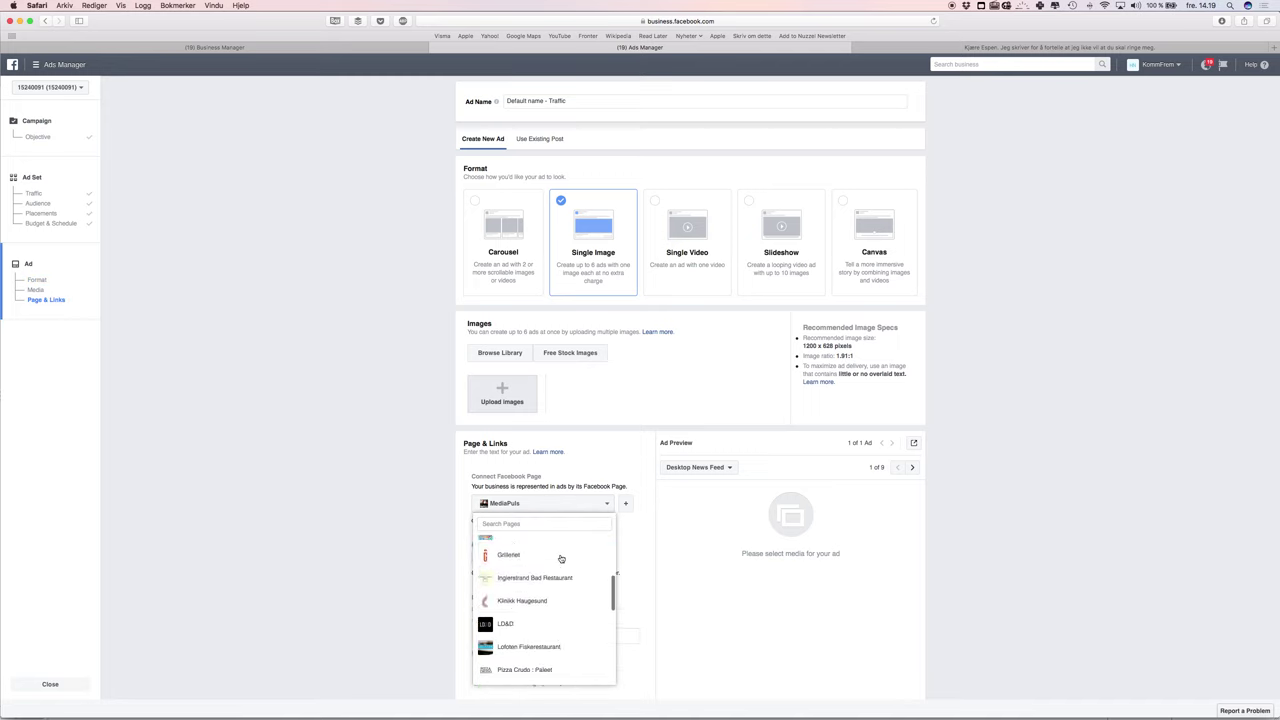
scroll(561, 558, "down", 8)
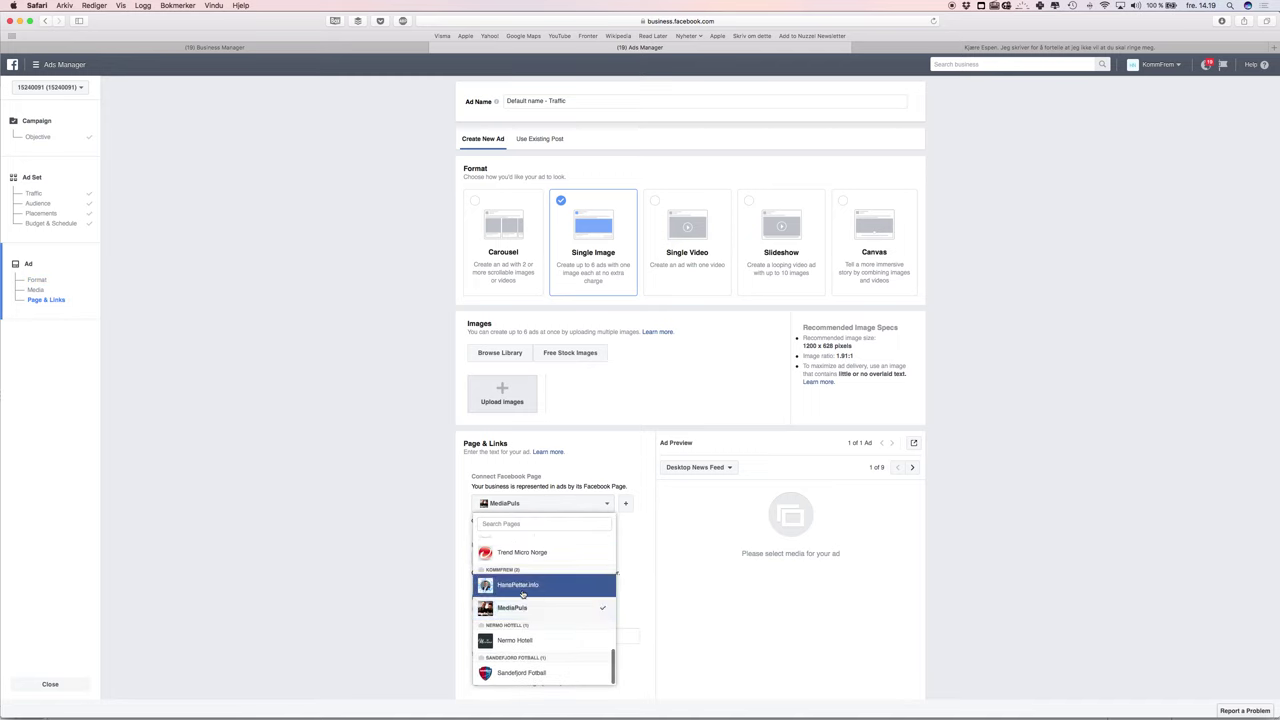
left_click(522, 590)
Step: Paste the copied HansPetter.info article address as the ad's website URL
scroll(522, 594, "down", 1)
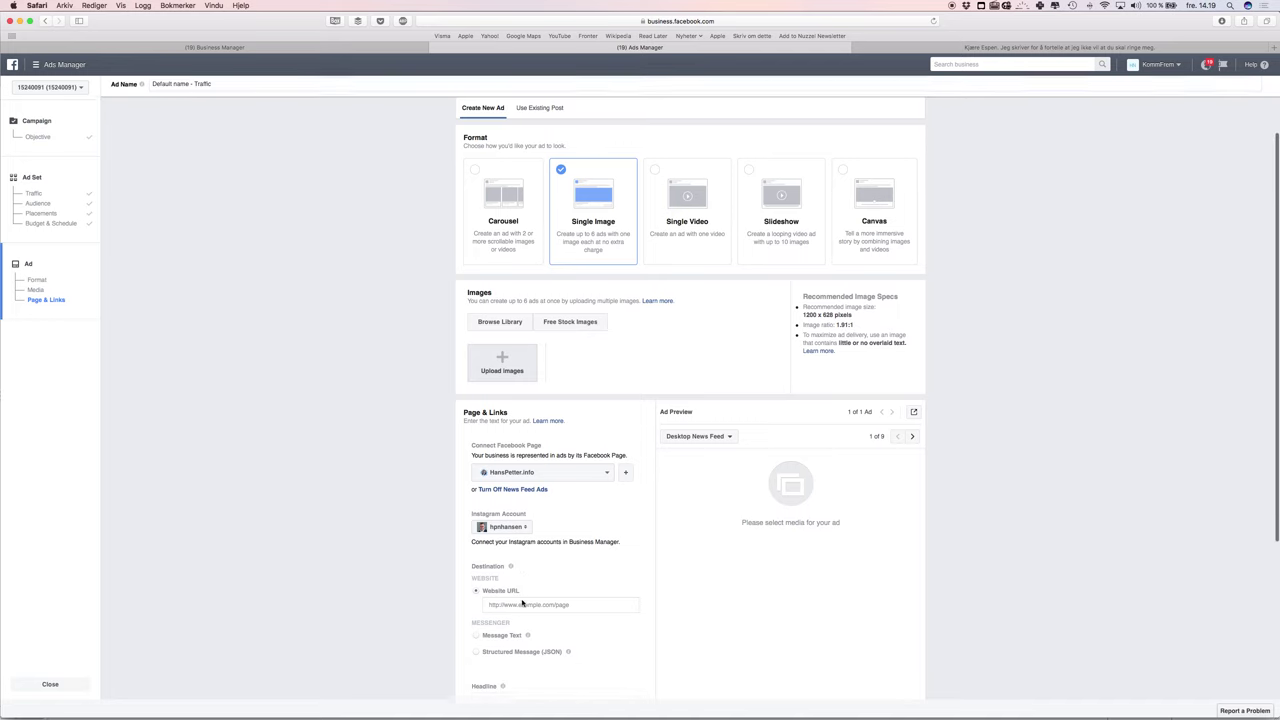
left_click(522, 607)
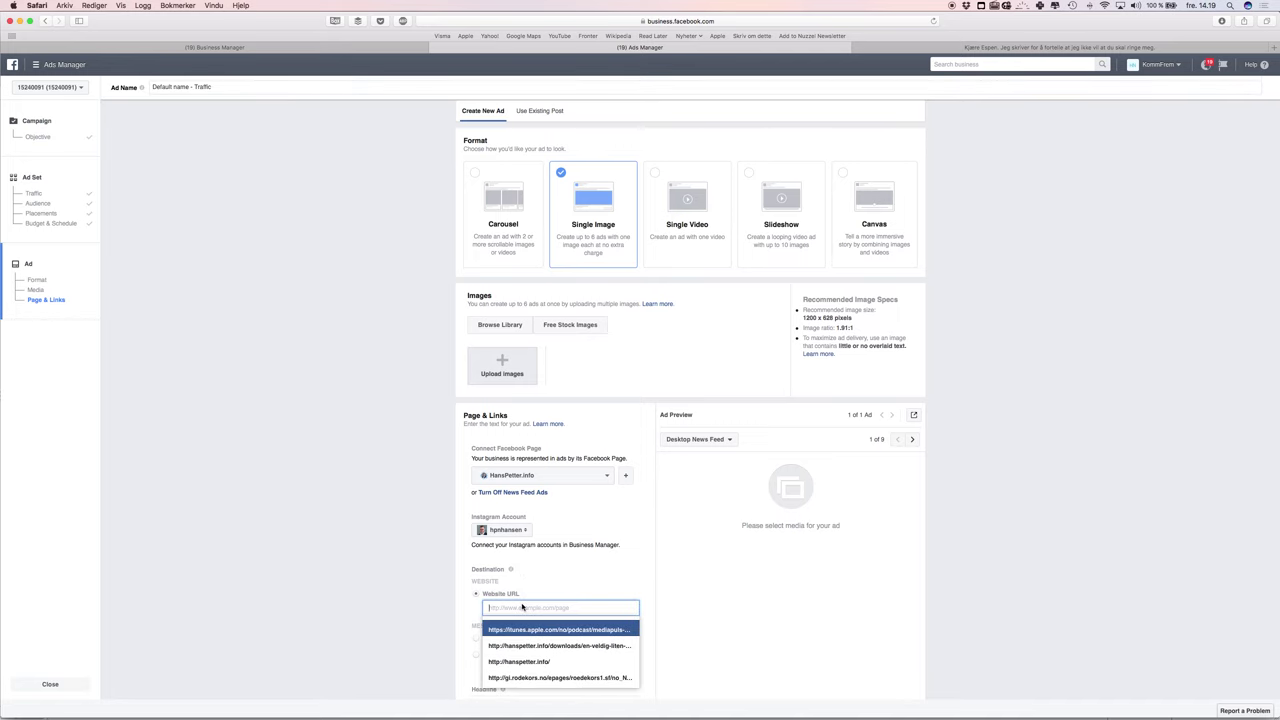
key("super+v")
left_click(524, 630)
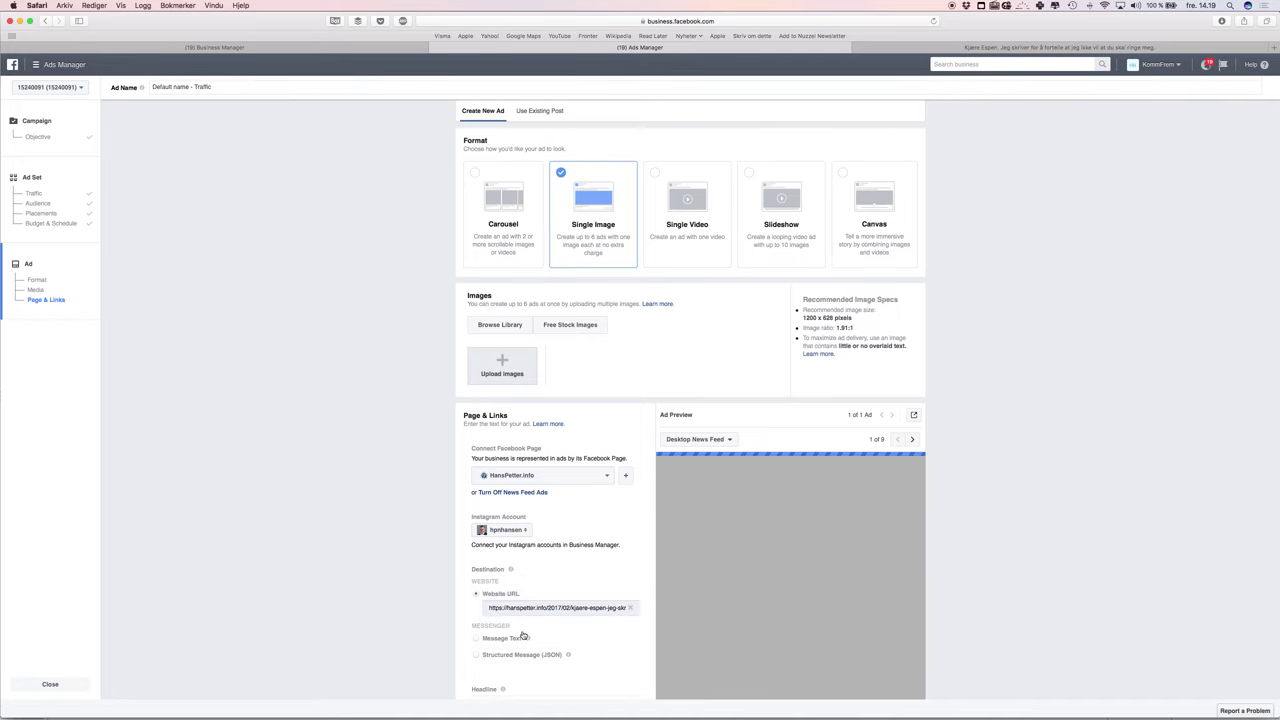
Step: Extend the ad's headline by adding "til deg....." at its end
scroll(441, 533, "down", 3)
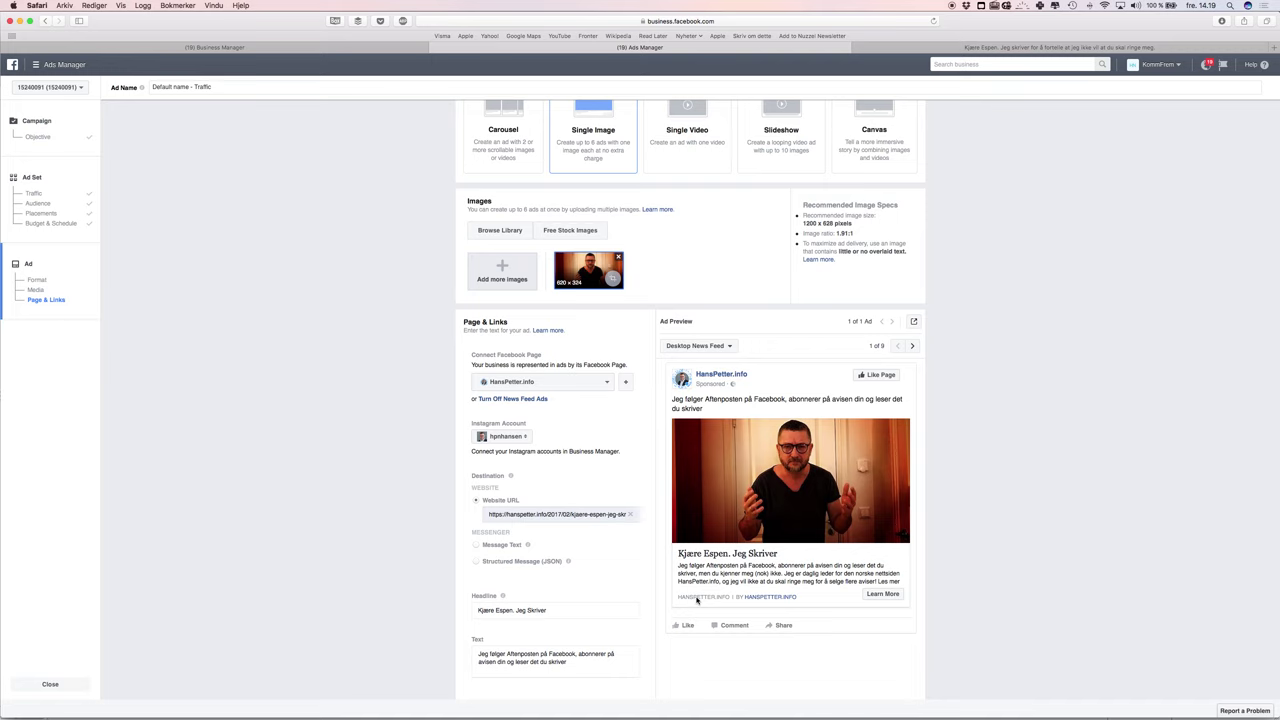
left_click(576, 613)
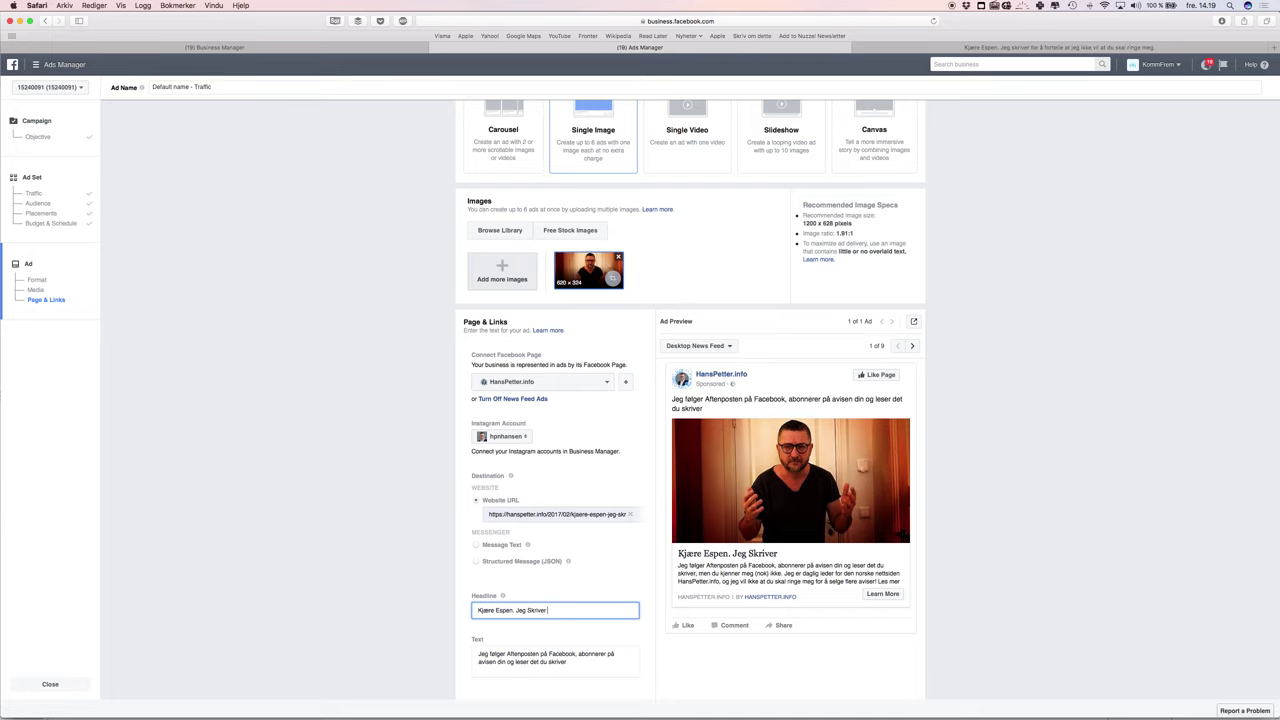
type("til deg.....")
Step: Show the advanced options, set the display link to Aftenposten.no, and check the link in the ad preview
scroll(542, 602, "down", 3)
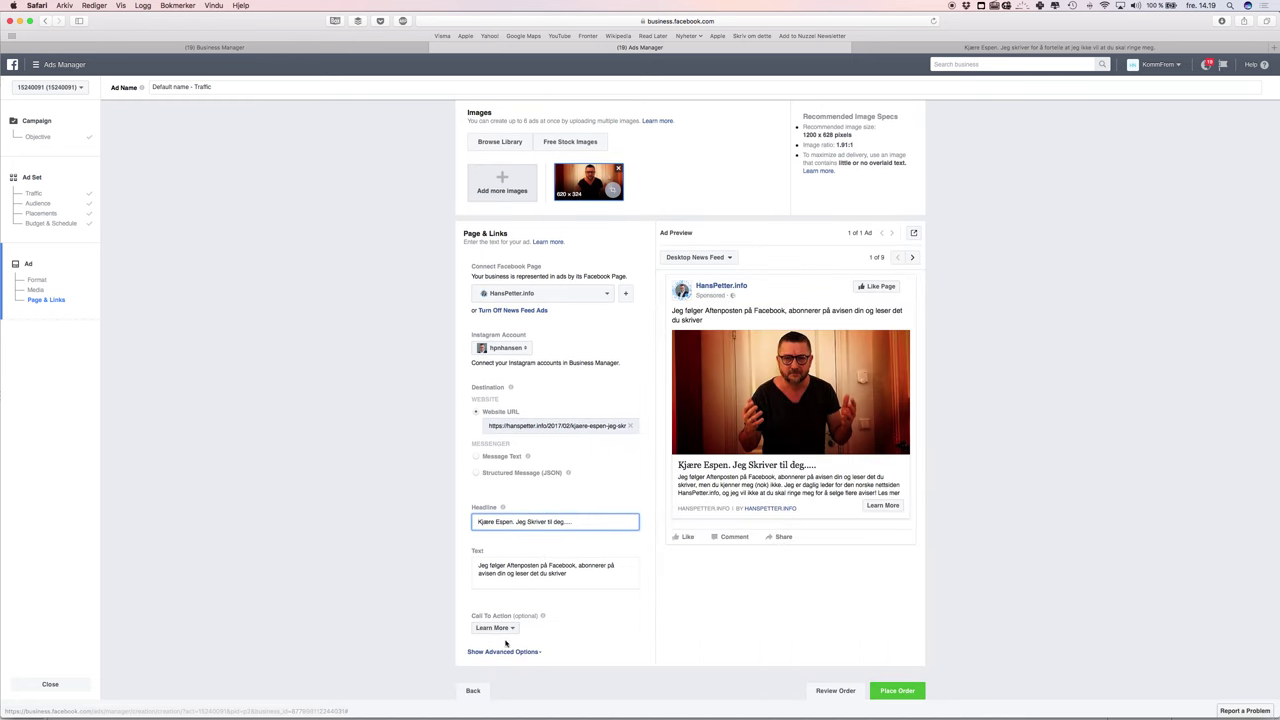
left_click(498, 653)
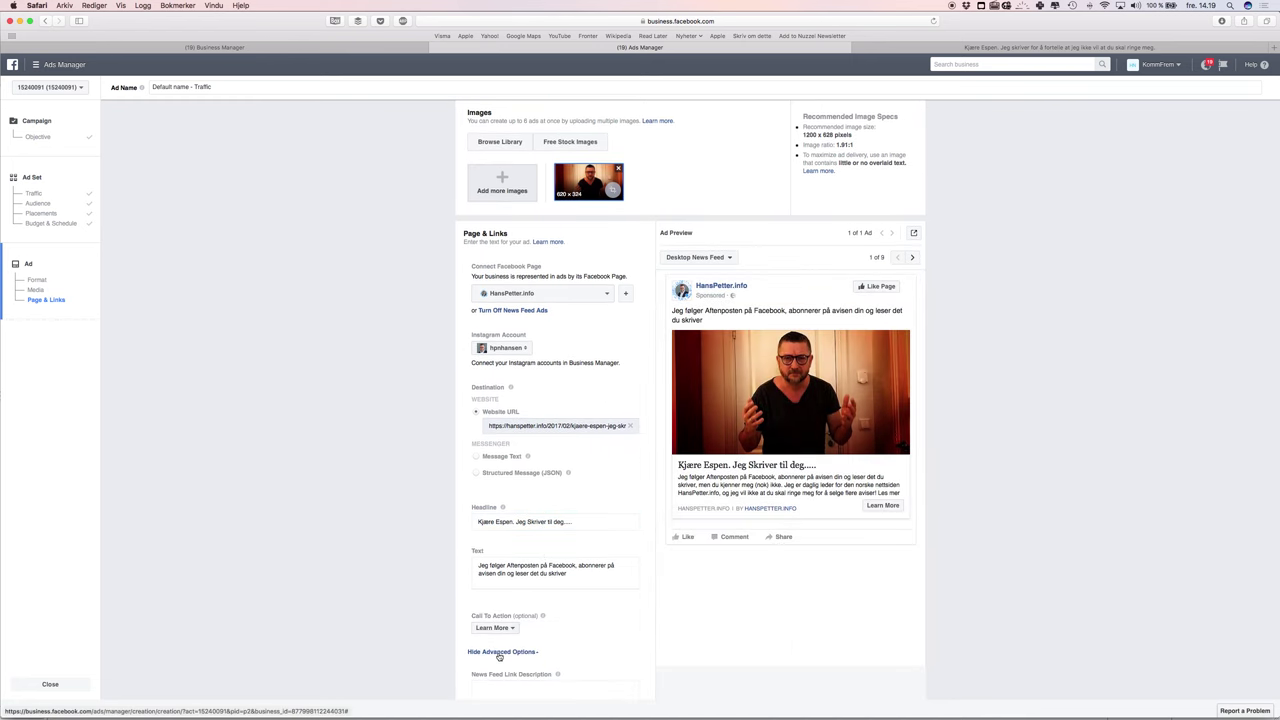
scroll(498, 657, "down", 10)
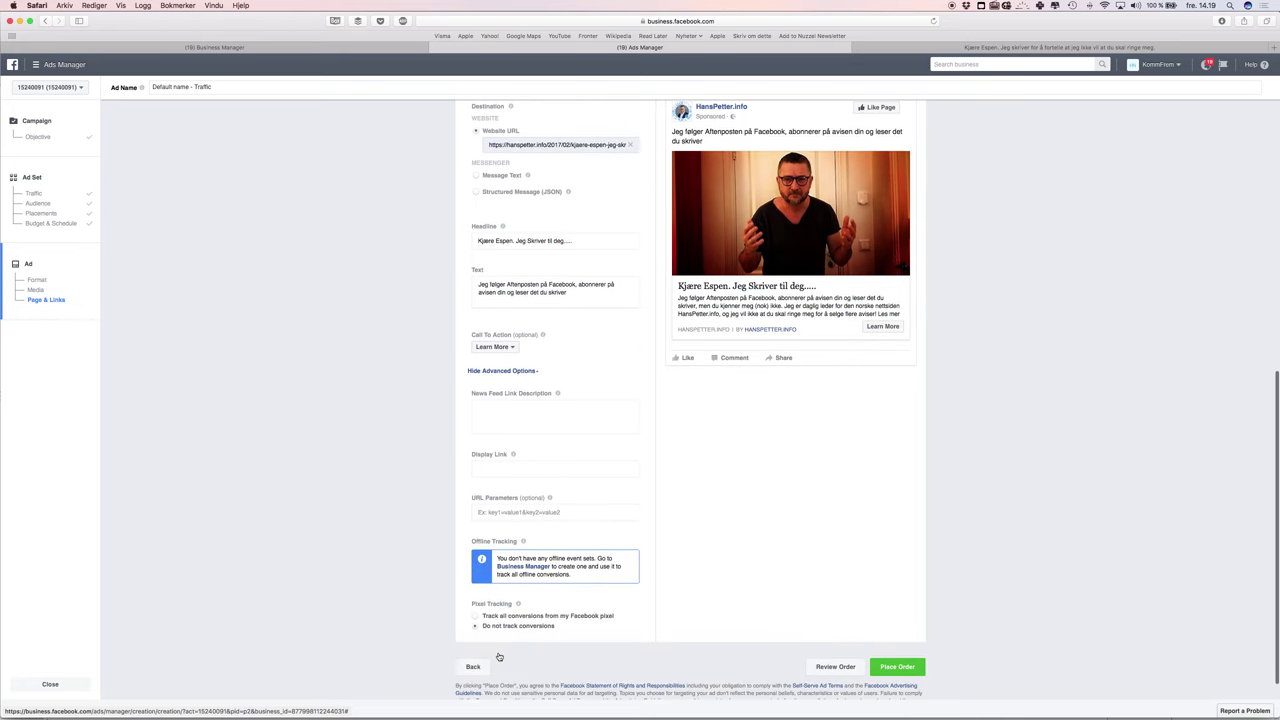
left_click(492, 440)
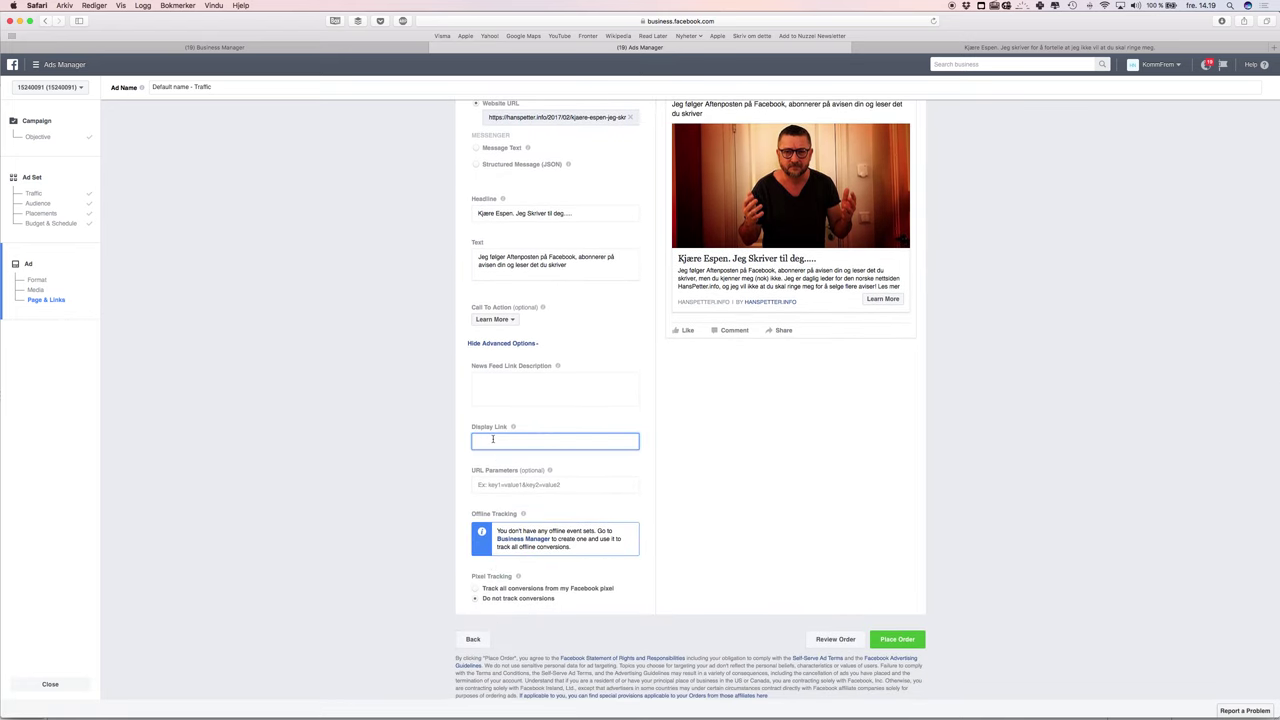
scroll(674, 337, "up", 1)
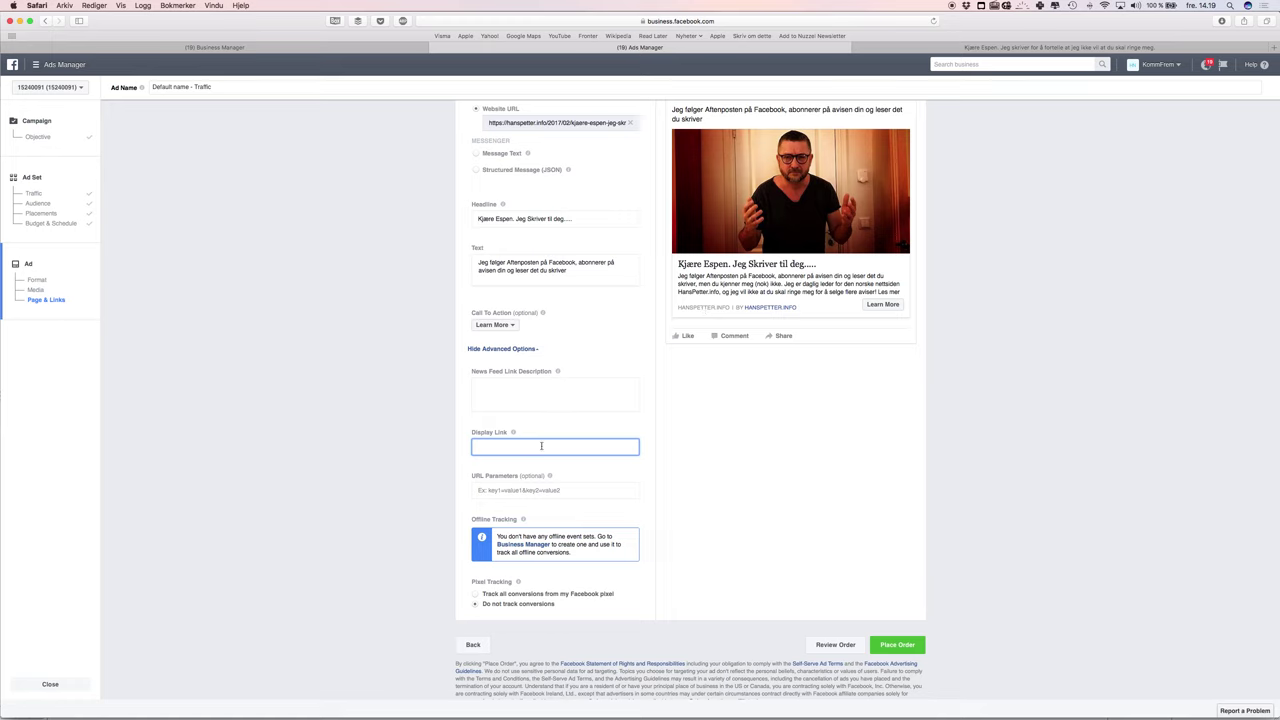
type("ftenposten.no")
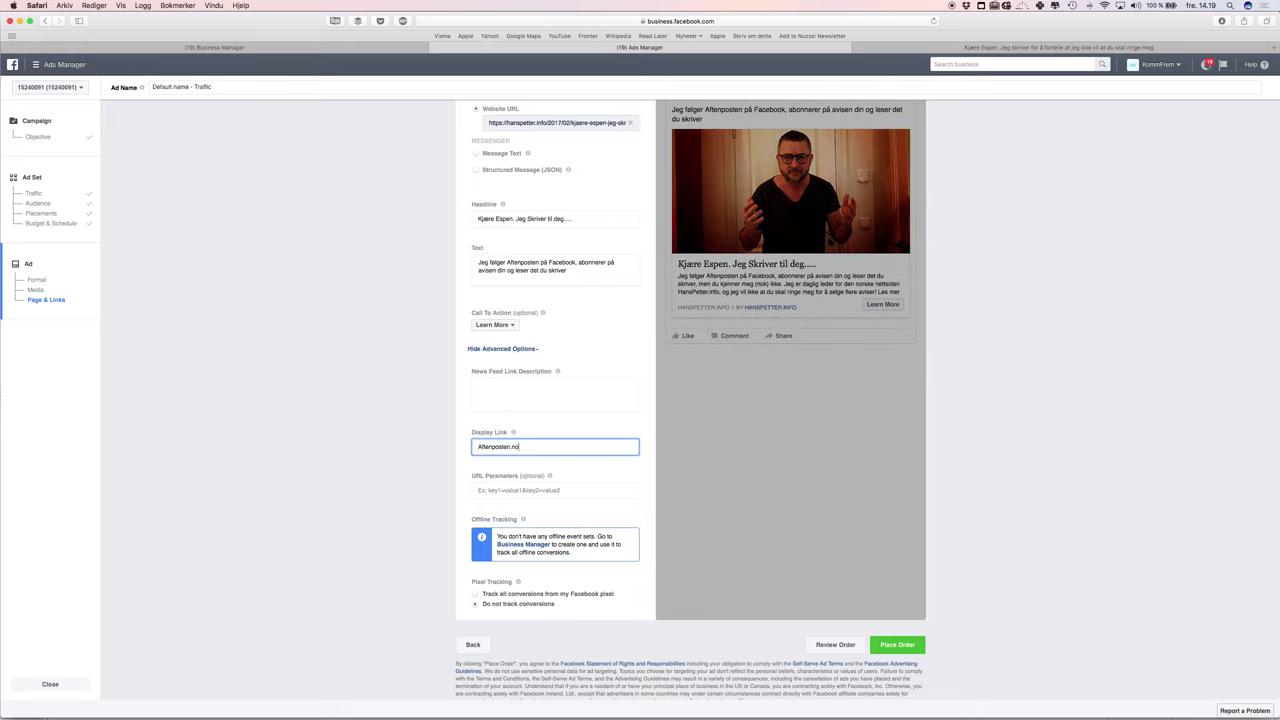
left_click(452, 437)
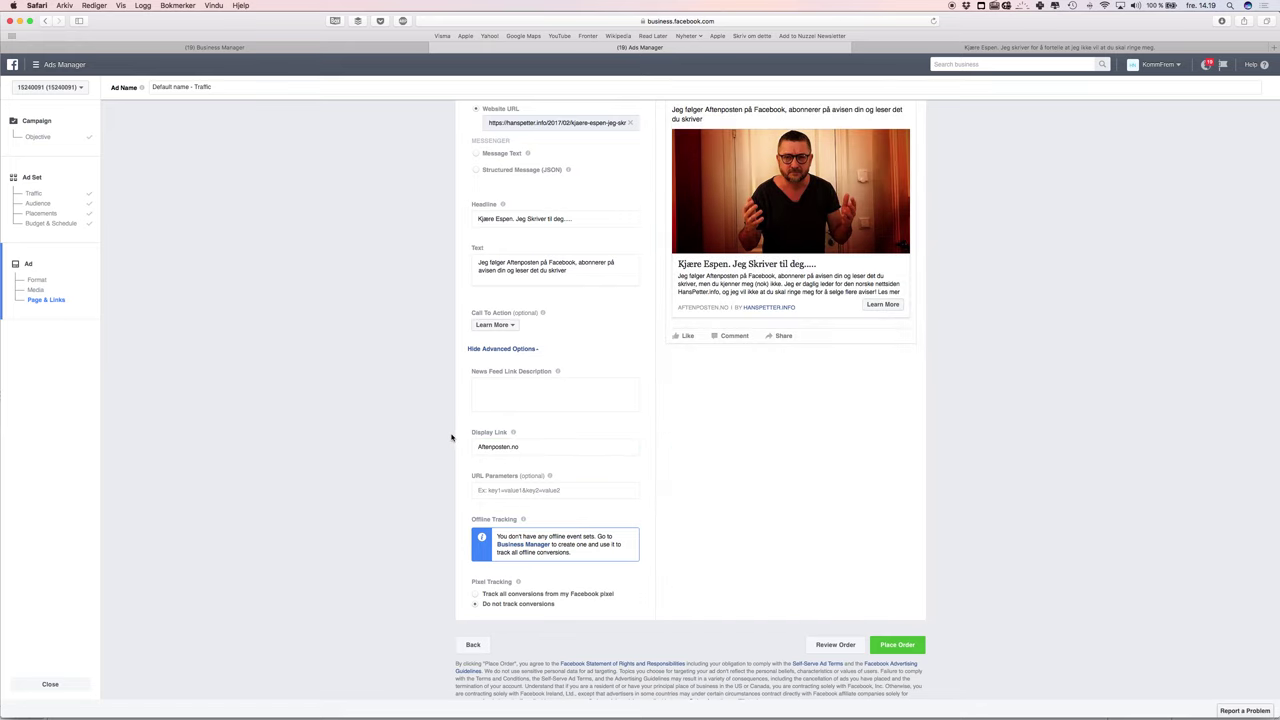
scroll(451, 437, "up", 3)
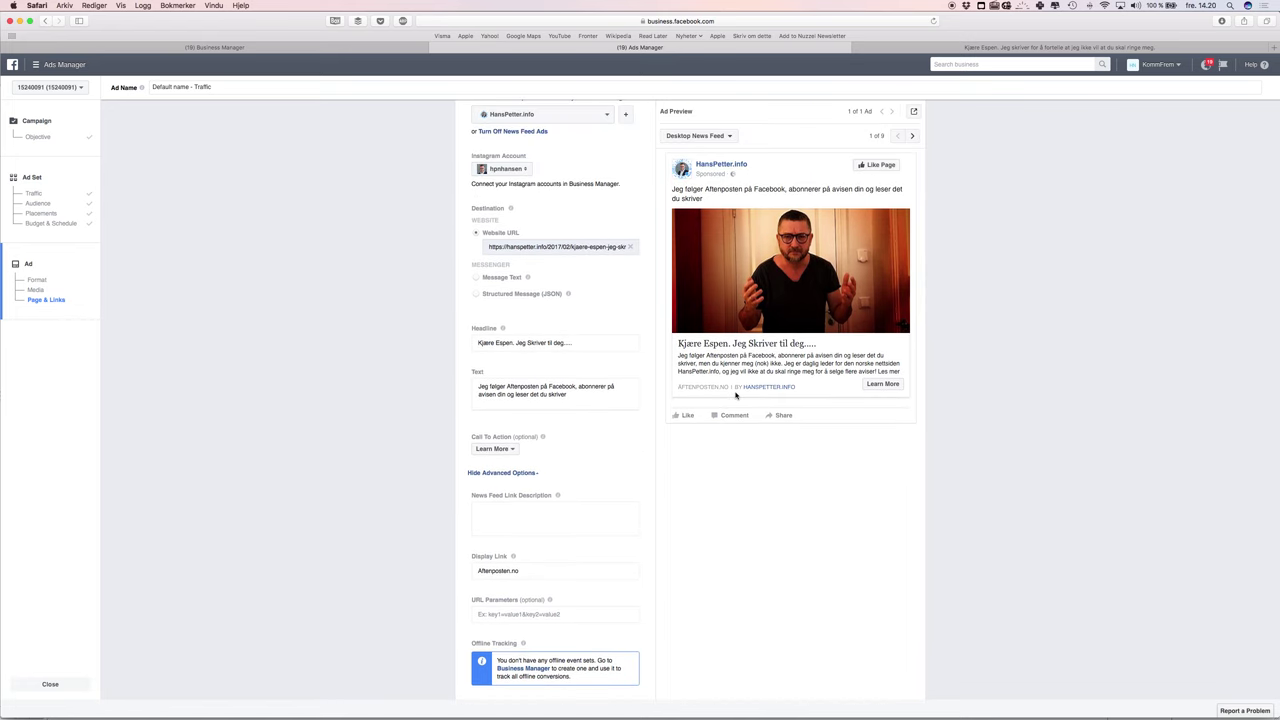
scroll(743, 549, "down", 3)
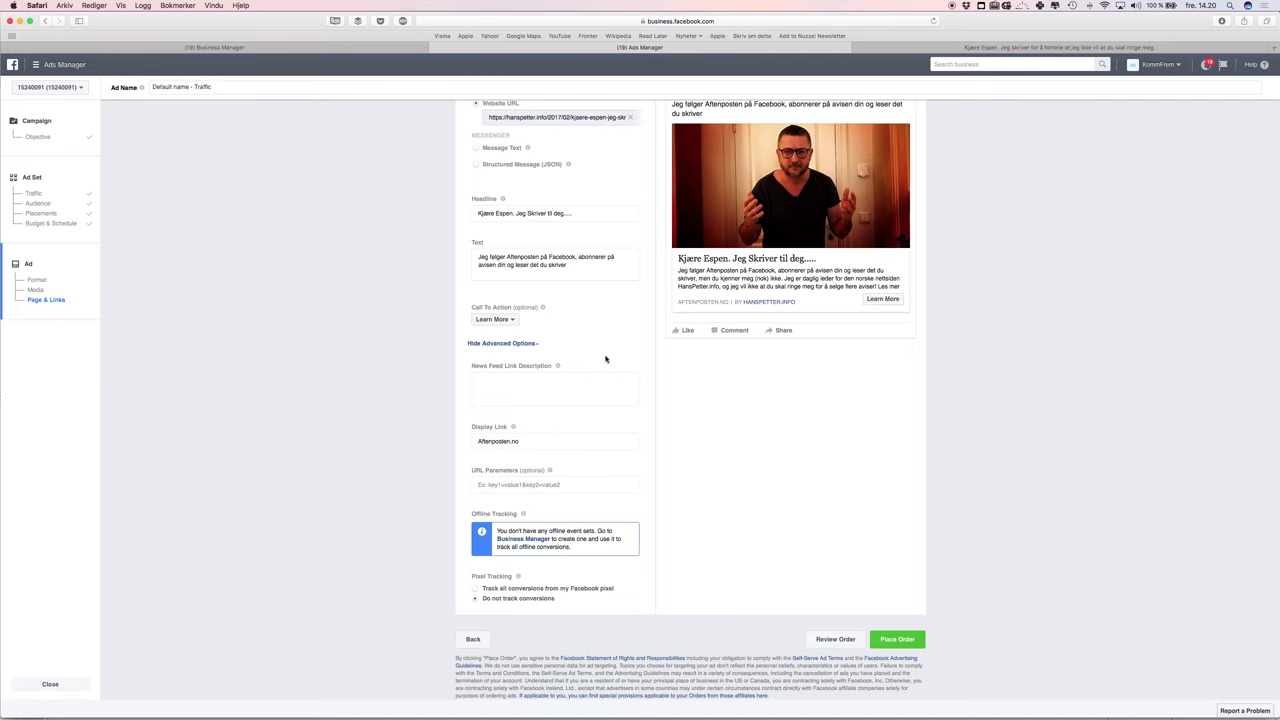
Step: Switch to the PowerPoint presentation and advance through the domain search, Upwork and Aftenposten phone mock-up slides to the closing slide 12
mouse_move(514, 428)
scroll(514, 432, "up", 3)
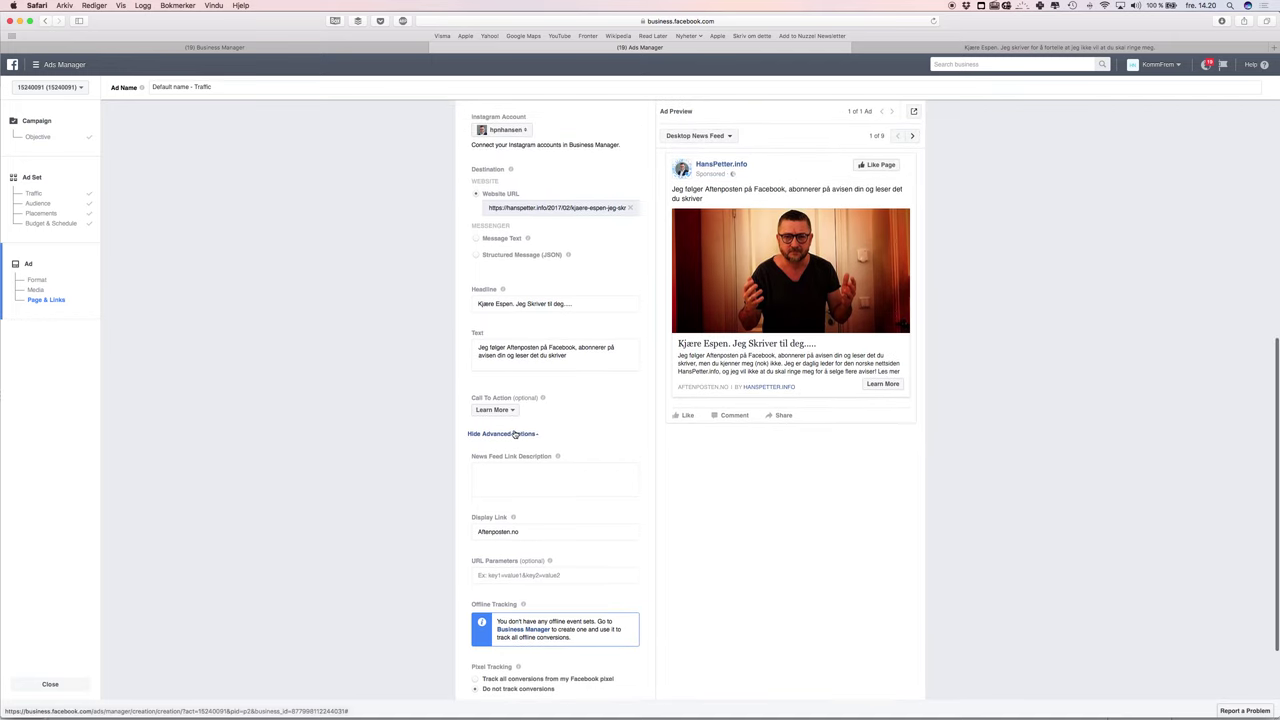
key("super+Tab")
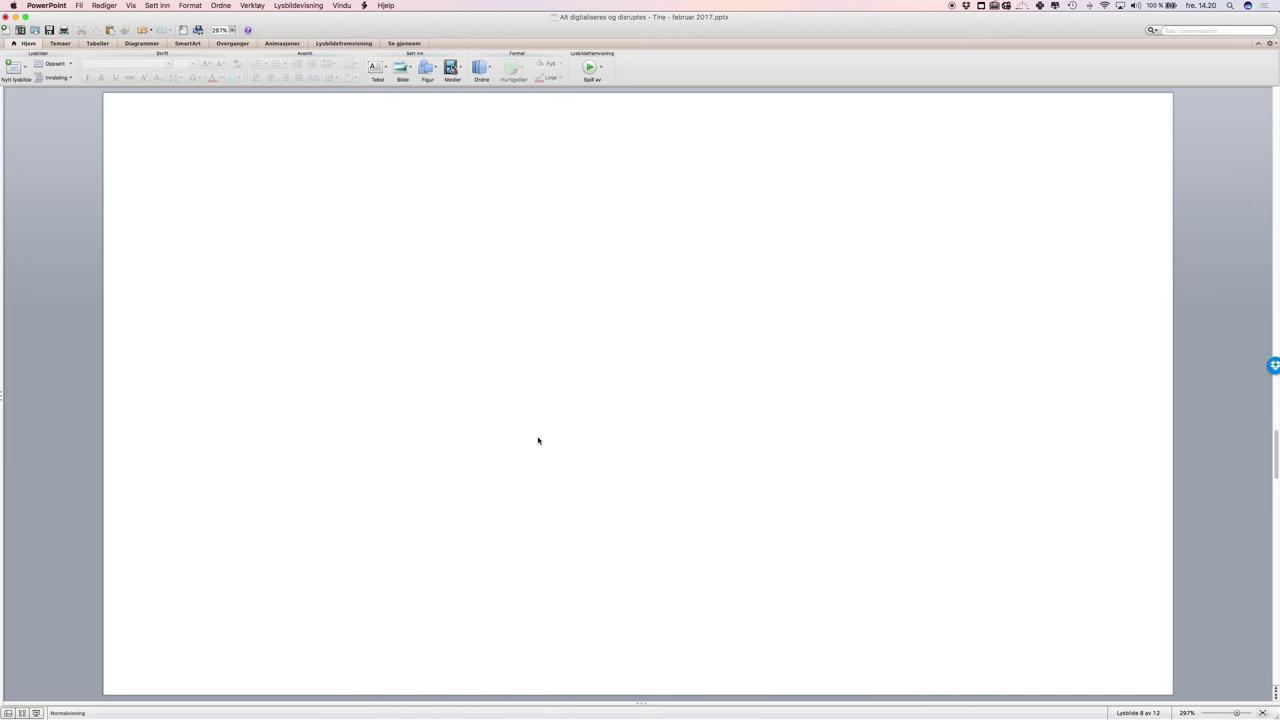
key("Page_Down")
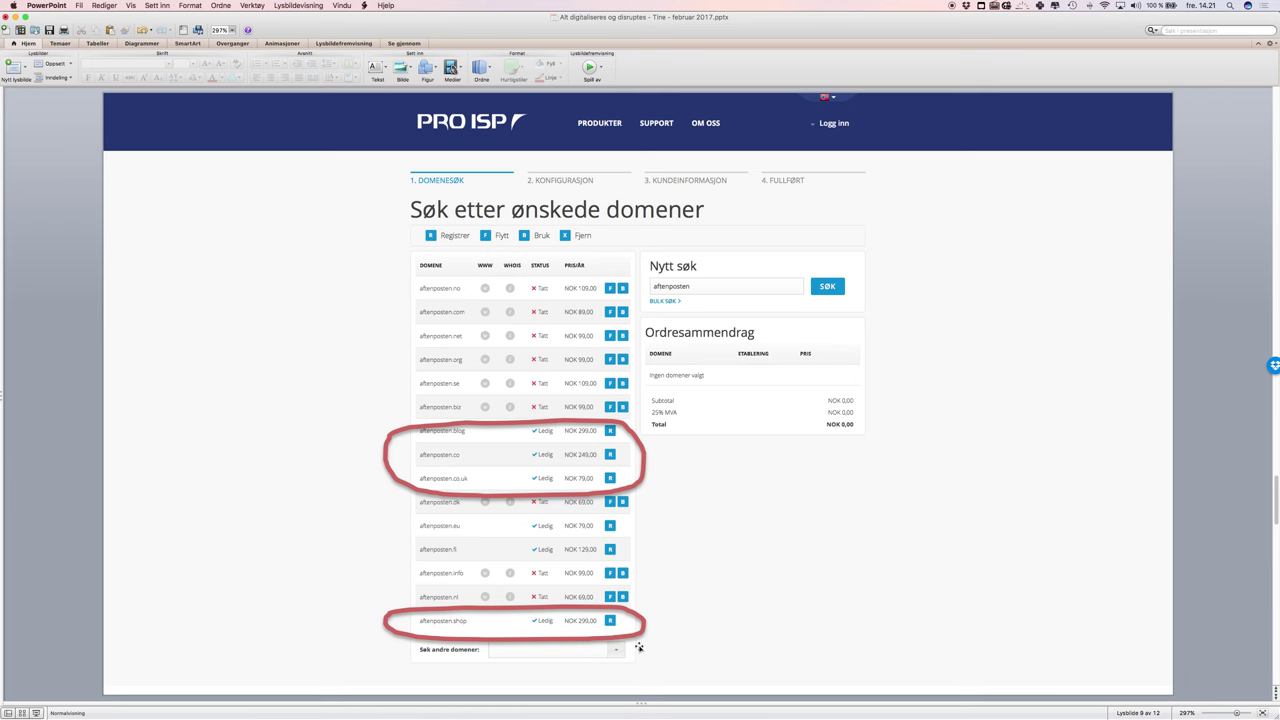
key("Page_Down")
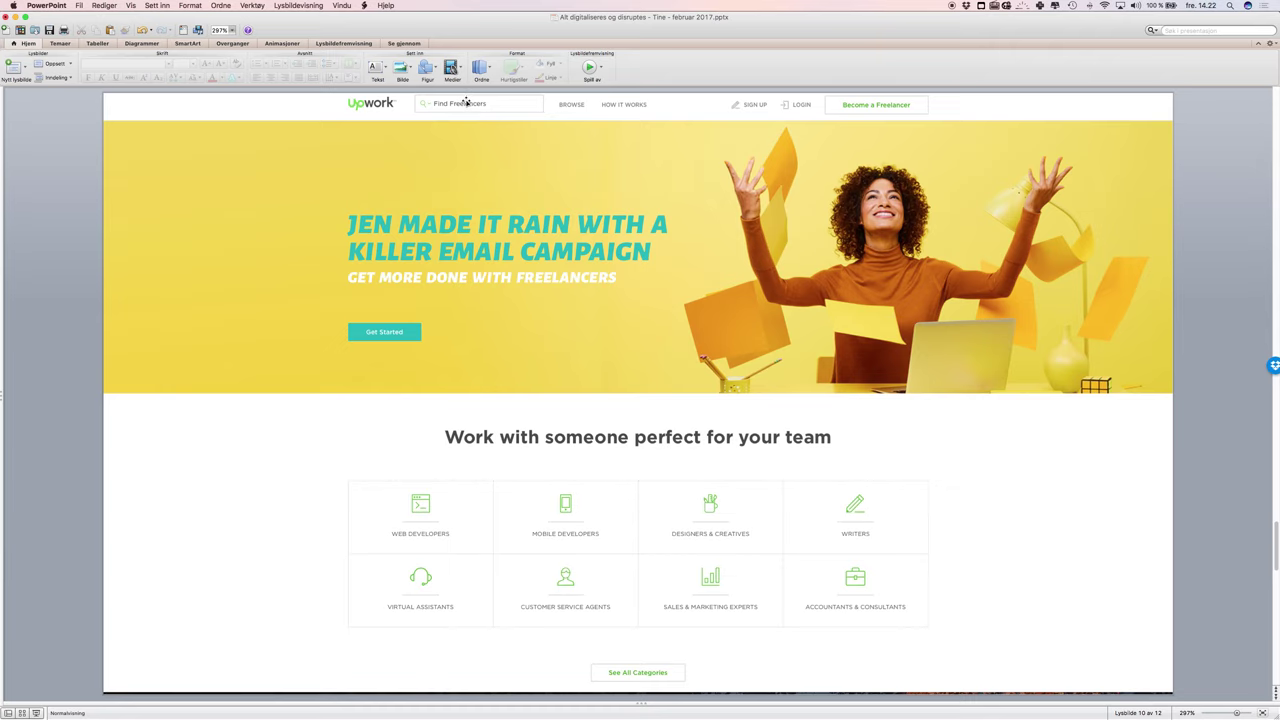
key("Down")
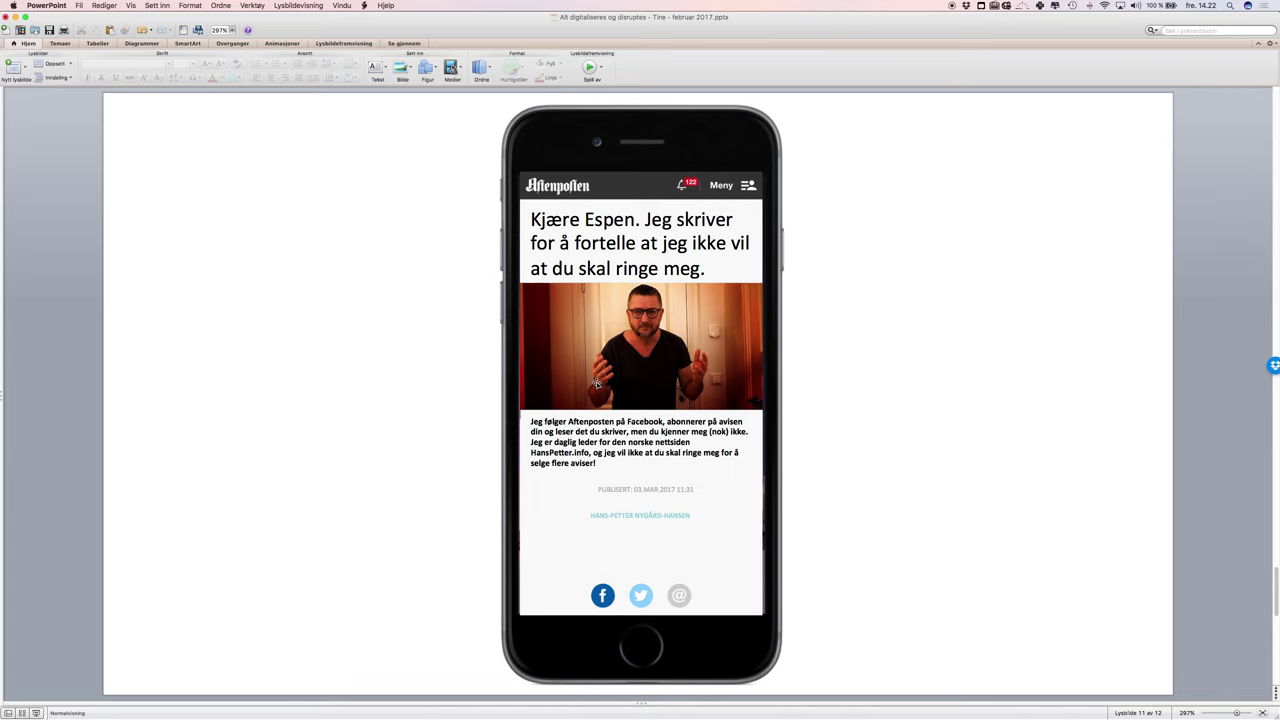
scroll(596, 383, "down", 3)
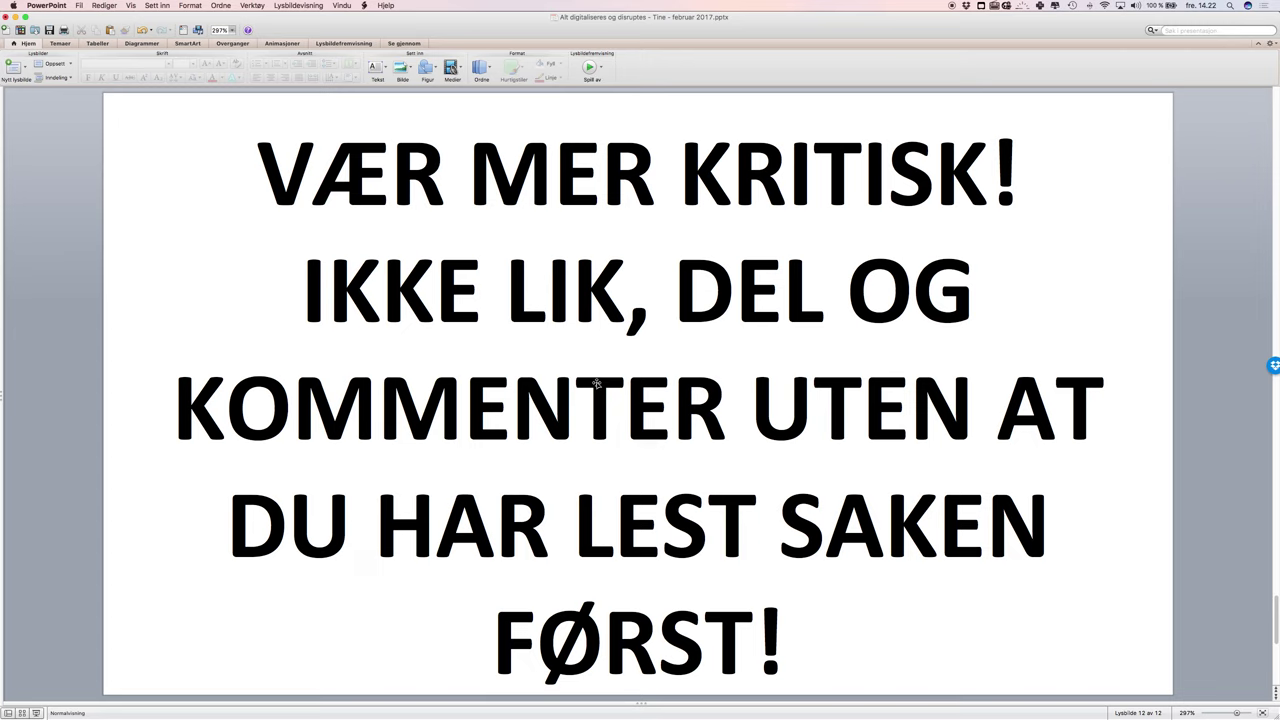